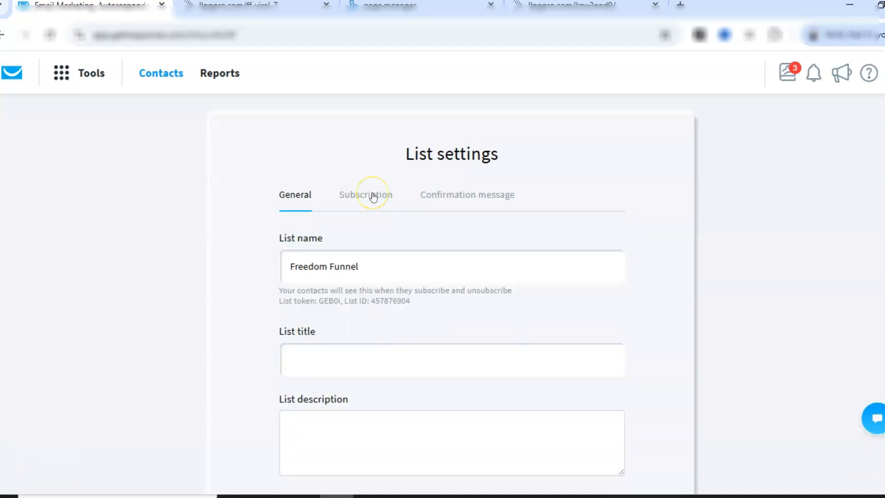
Review the list's subscription settings, including double opt-in and confirmation page options.
click(373, 196)
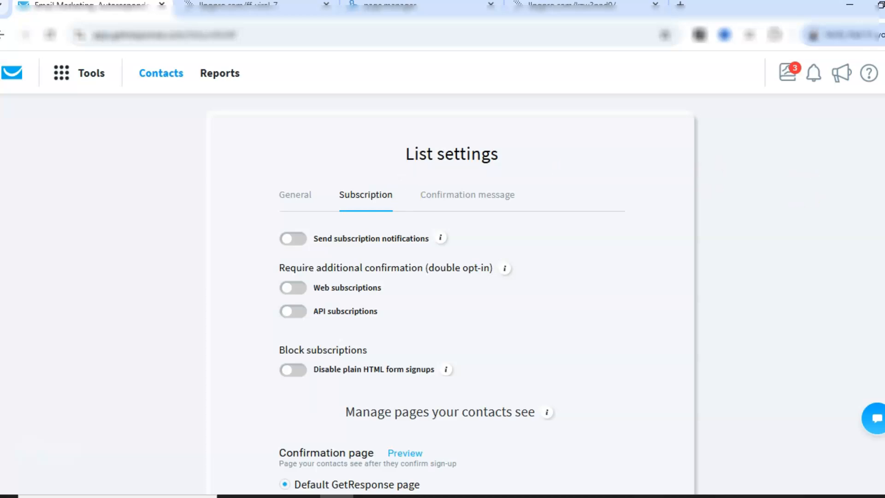
scroll(443, 272, down, 6)
scroll(449, 263, up, 2)
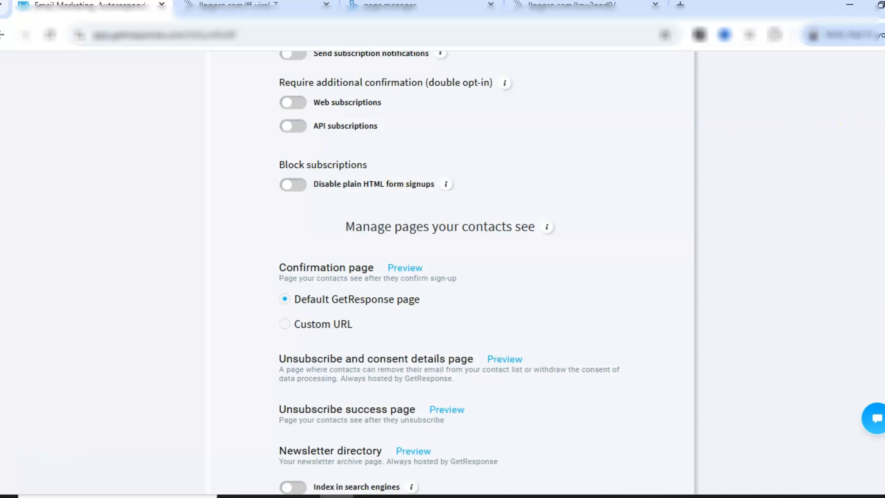
scroll(442, 268, up, 4)
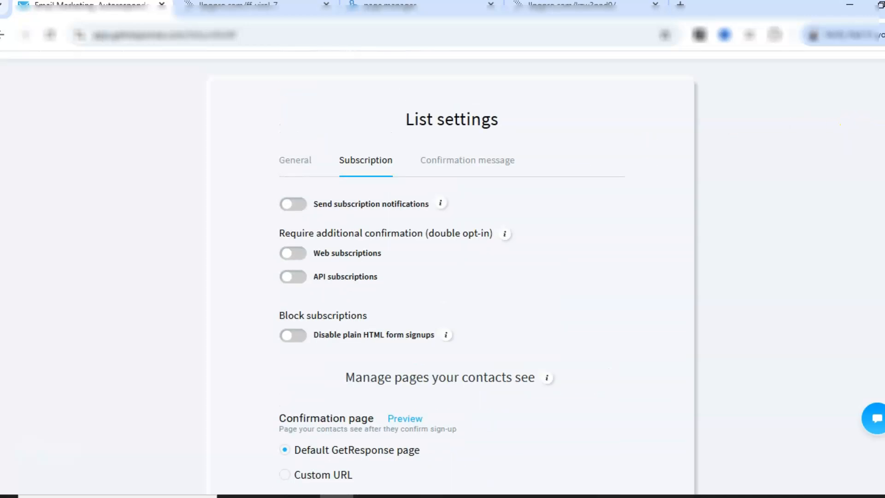
Copy the list token from the list's general settings and note it in Notepad below the squeeze page URL.
click(297, 168)
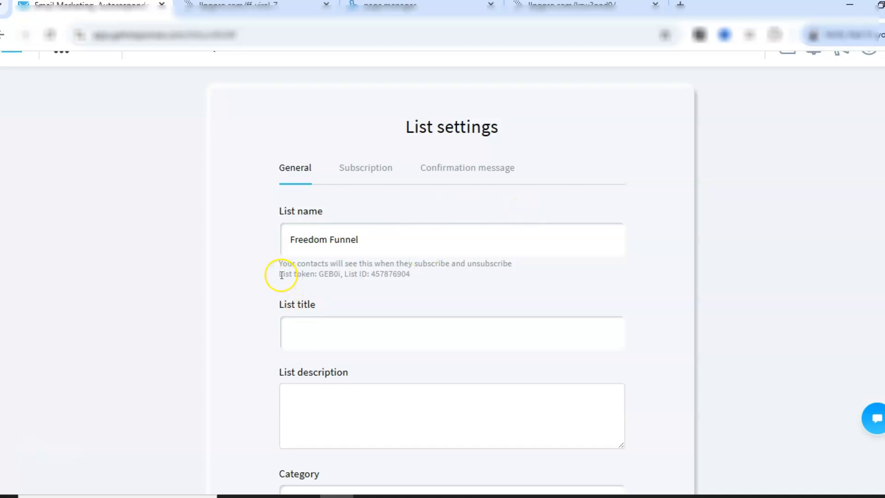
drag(280, 274, 340, 274)
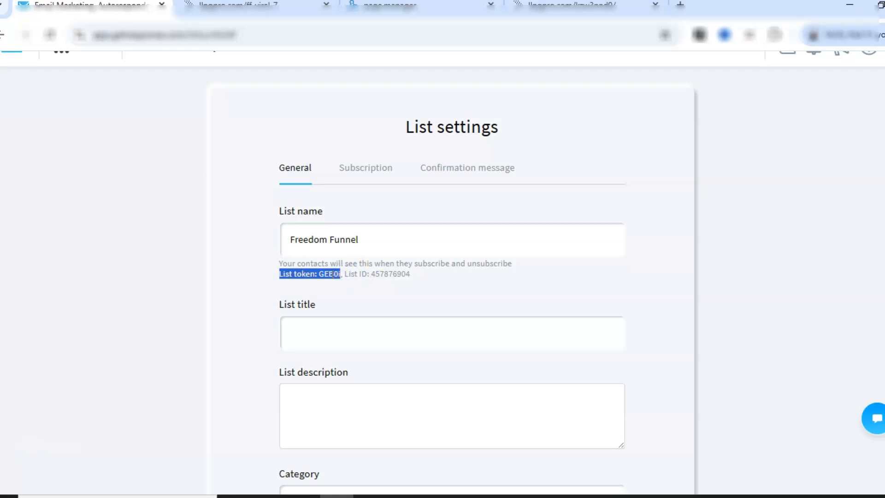
click(302, 497)
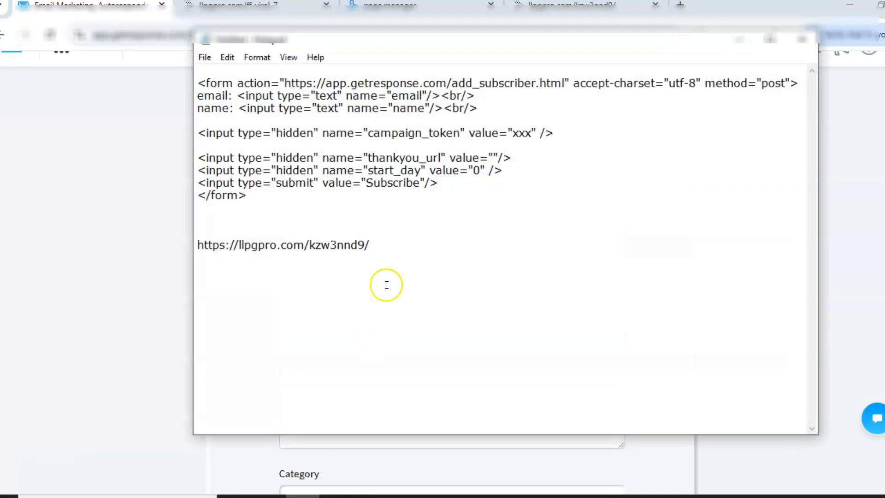
click(391, 245)
key(Return)
key(Return)
text(List token: GEB0i)
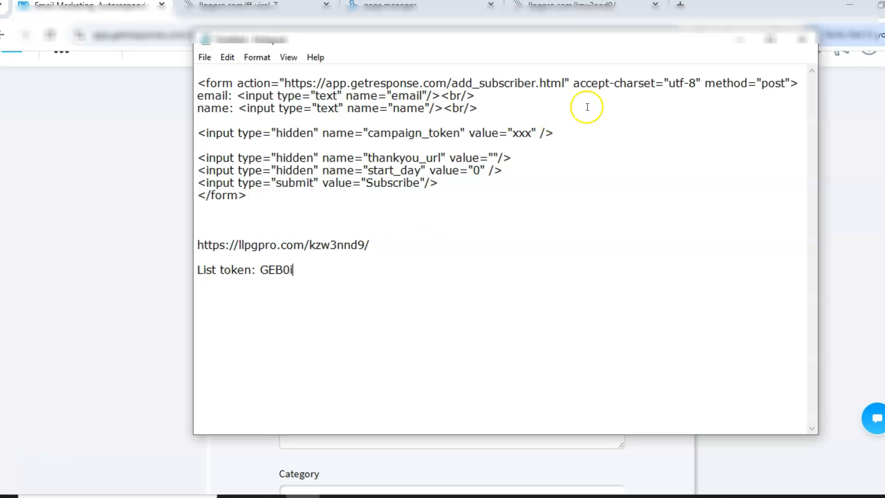
Minimize Notepad and log out of the GetResponse account.
click(739, 44)
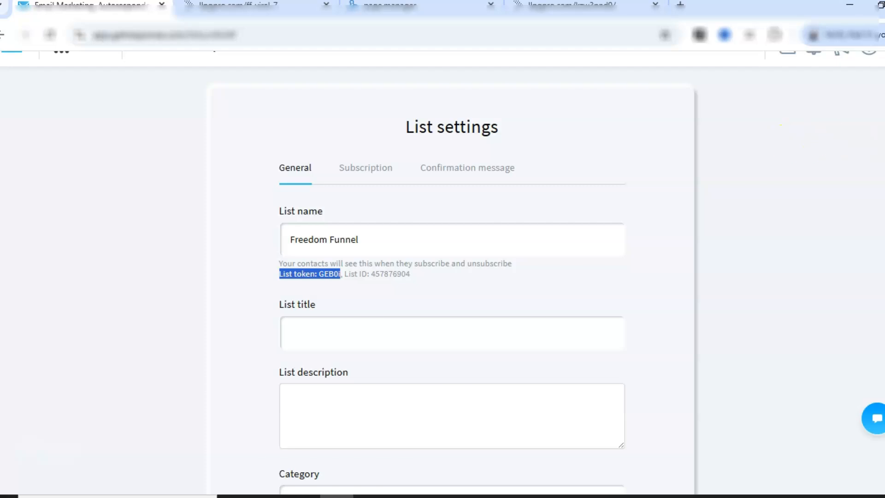
scroll(442, 272, up, 1)
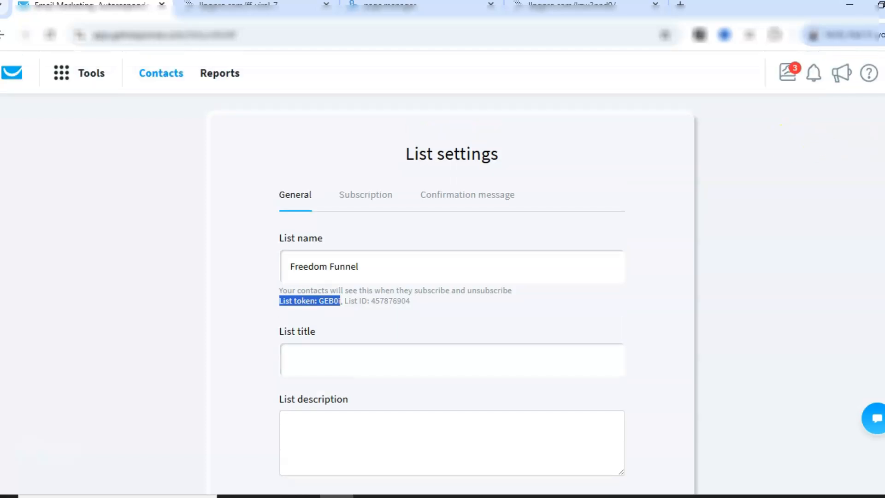
click(884, 74)
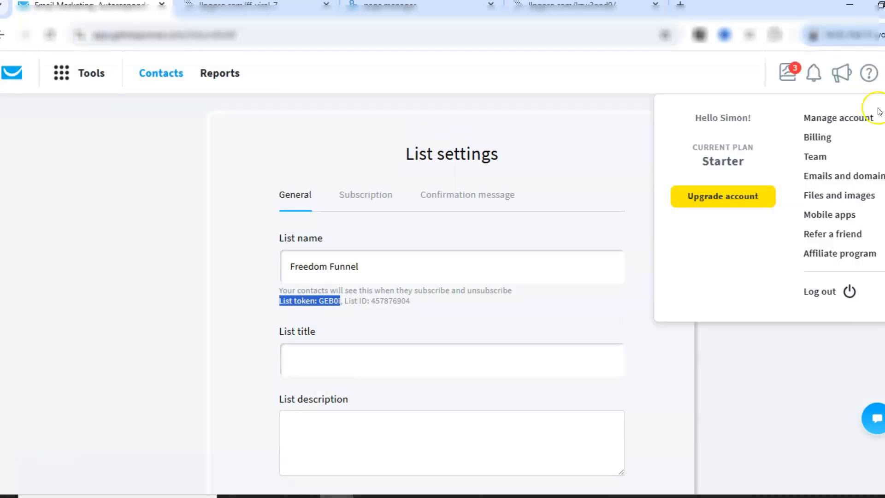
click(819, 292)
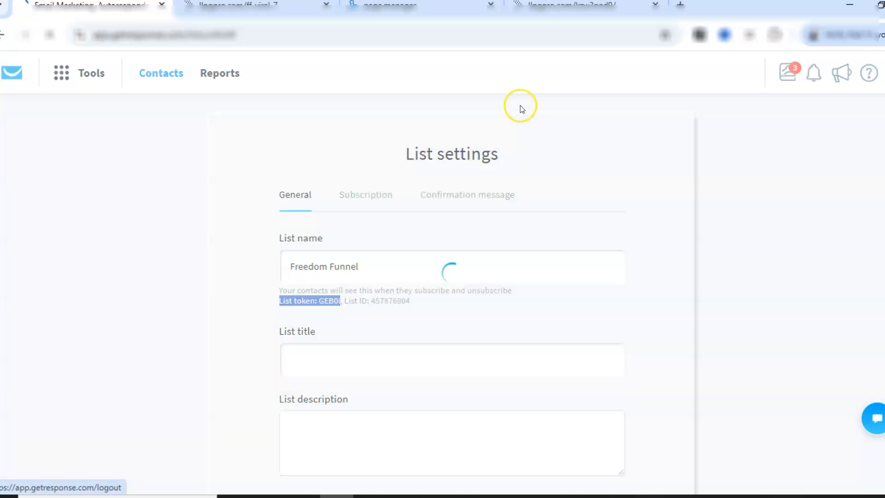
Switch through the browser tabs to inspect the Freedom Funnel squeeze page's email opt-in form.
click(221, 7)
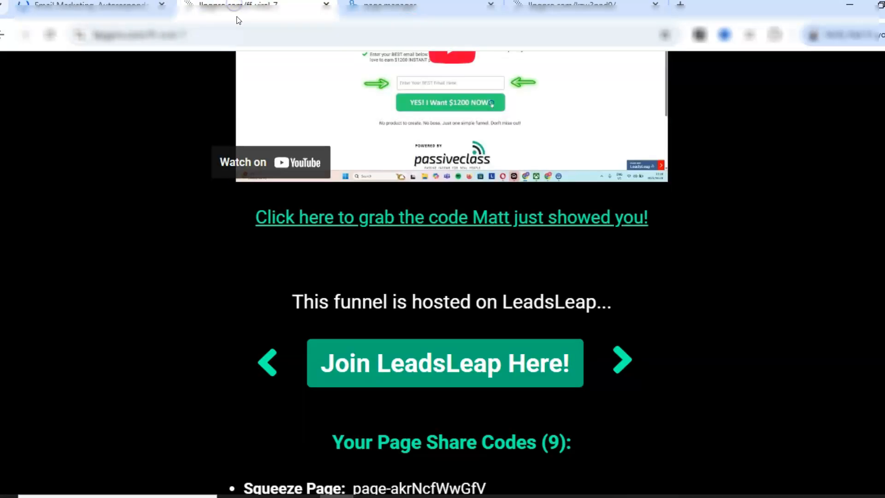
click(406, 13)
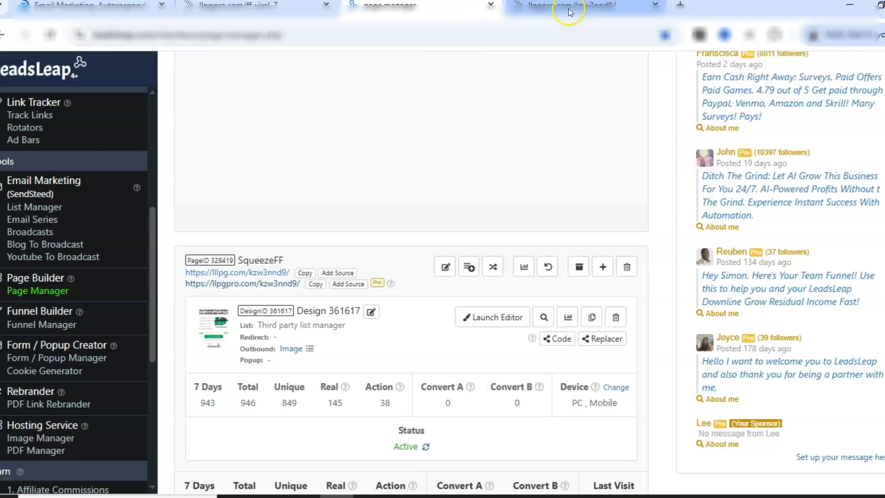
click(570, 10)
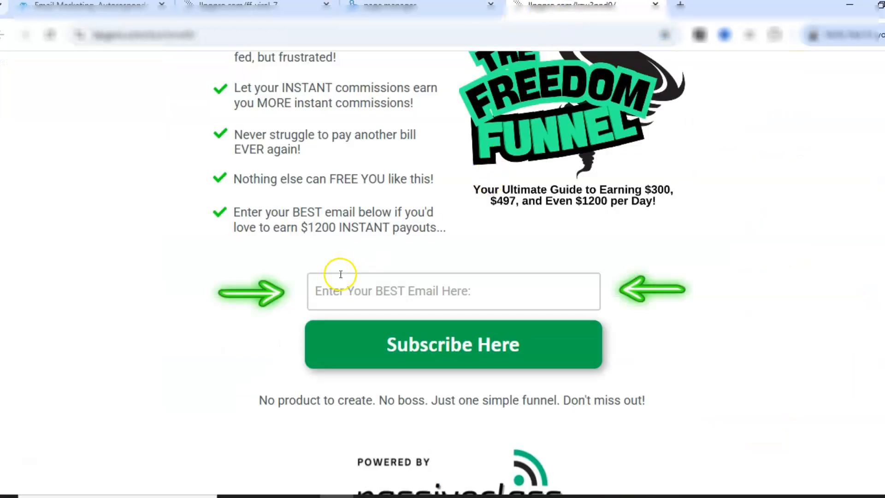
click(386, 292)
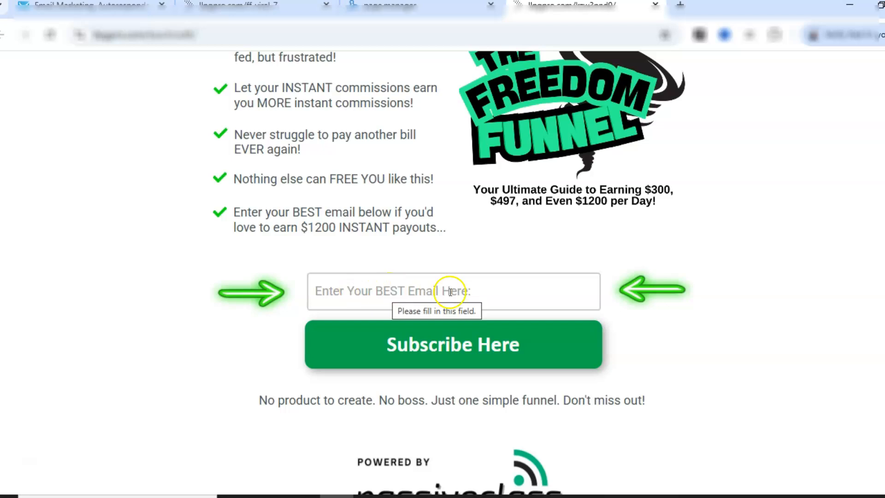
Delete the name input line from the form code in Notepad.
click(302, 496)
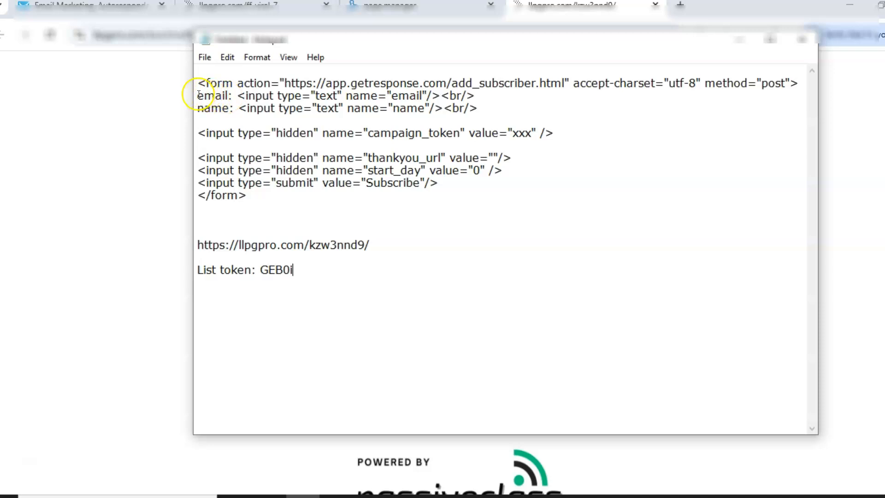
drag(197, 95, 523, 95)
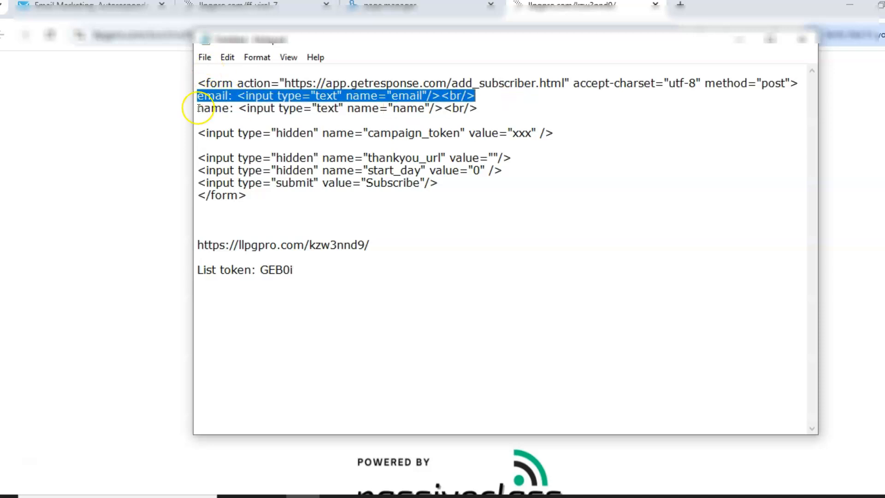
drag(198, 108, 480, 117)
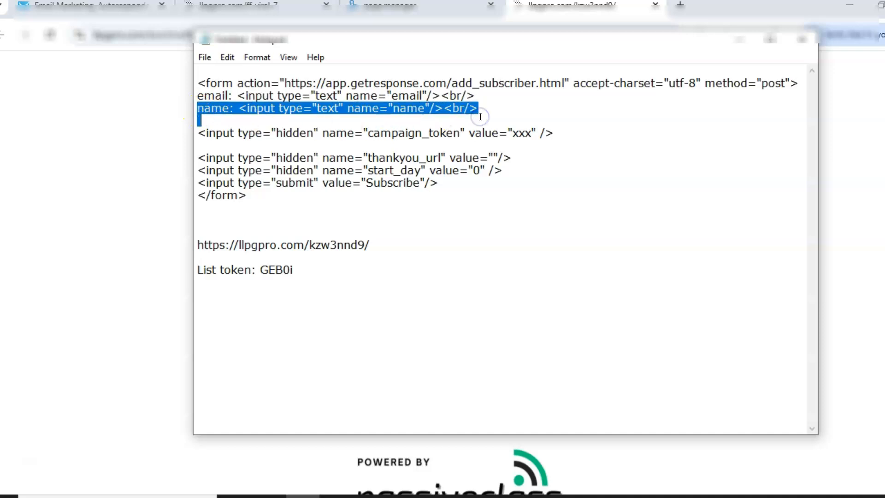
key(Delete)
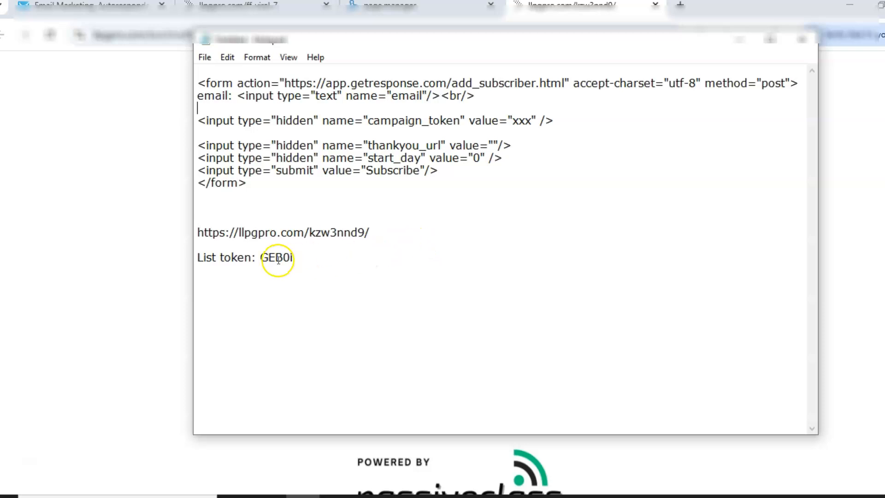
Replace the campaign_token value xxx in the form code with the copied list token.
drag(260, 256, 300, 255)
key(ctrl+c)
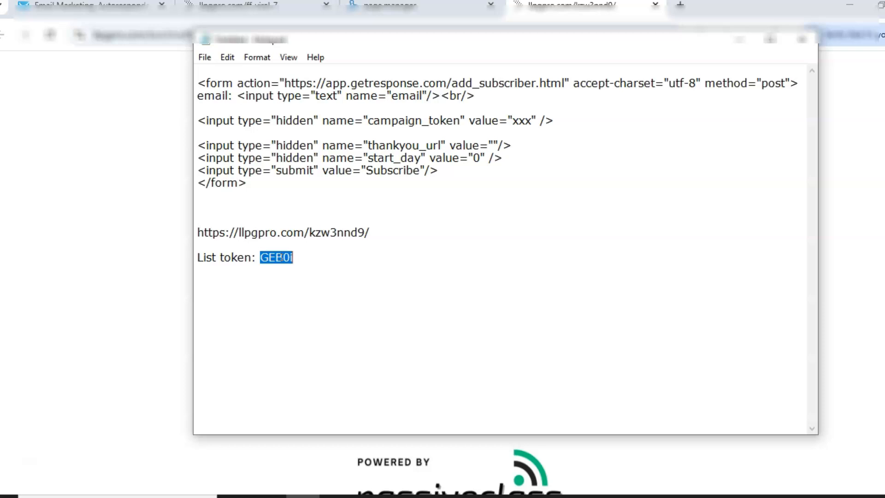
click(408, 222)
drag(368, 120, 546, 121)
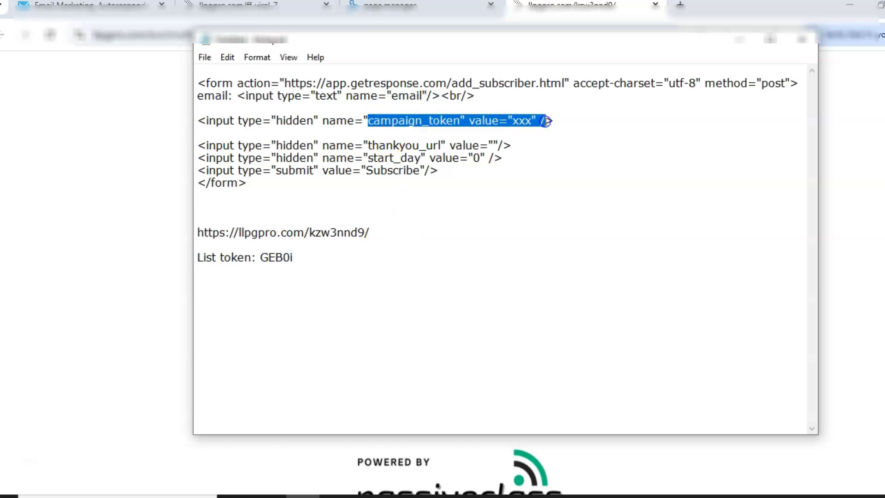
click(525, 121)
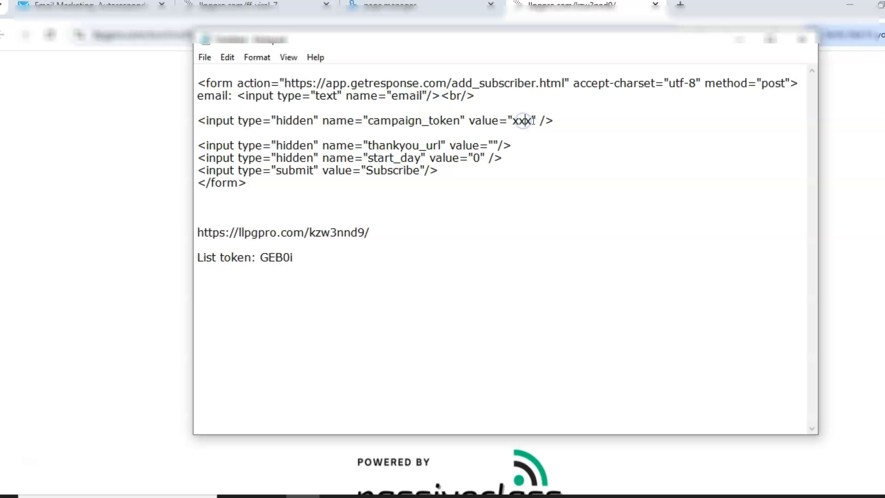
key(BackSpace)
key(BackSpace)
key(BackSpace)
key(ctrl+v)
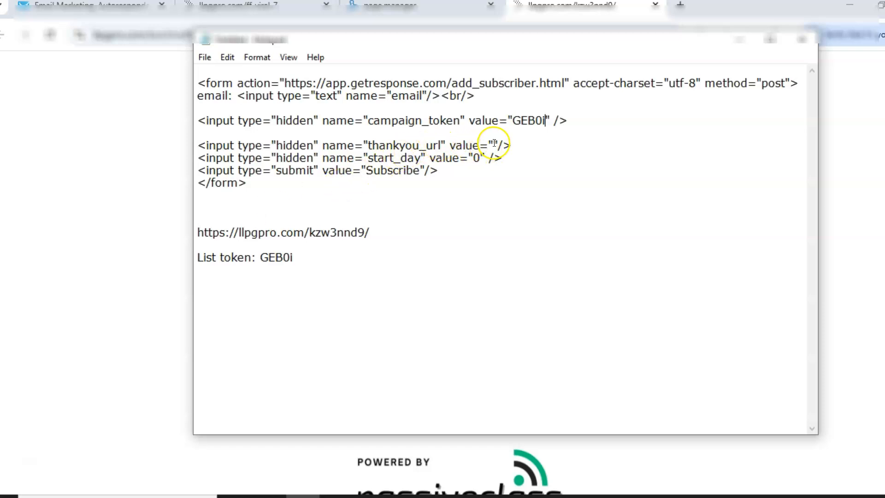
Copy the squeeze page URL from Notepad and paste it into a new browser tab.
double_click(198, 230)
key(ctrl+c)
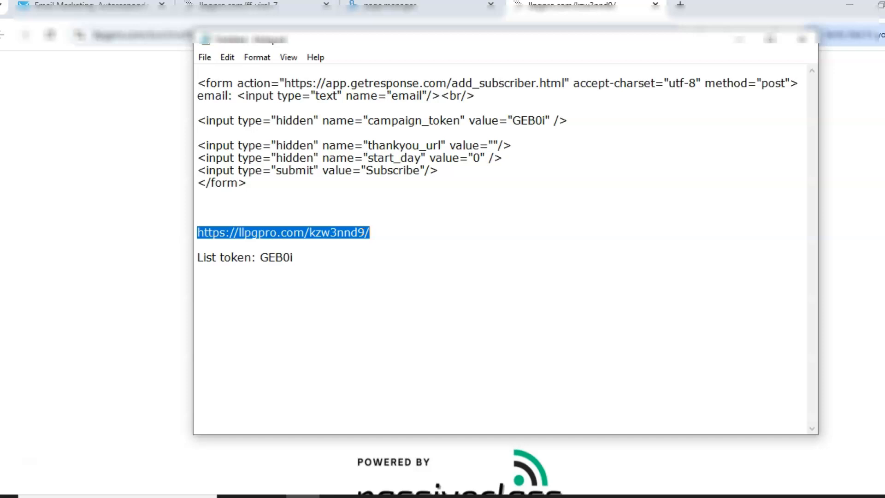
click(426, 234)
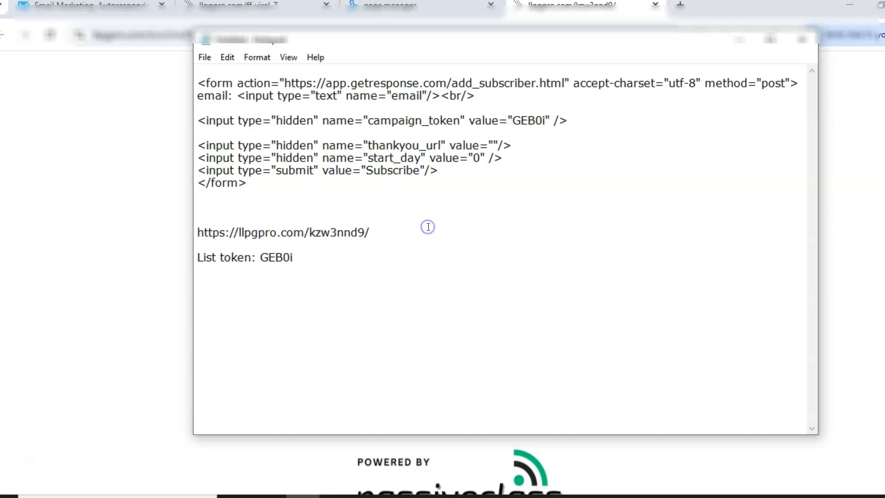
click(736, 41)
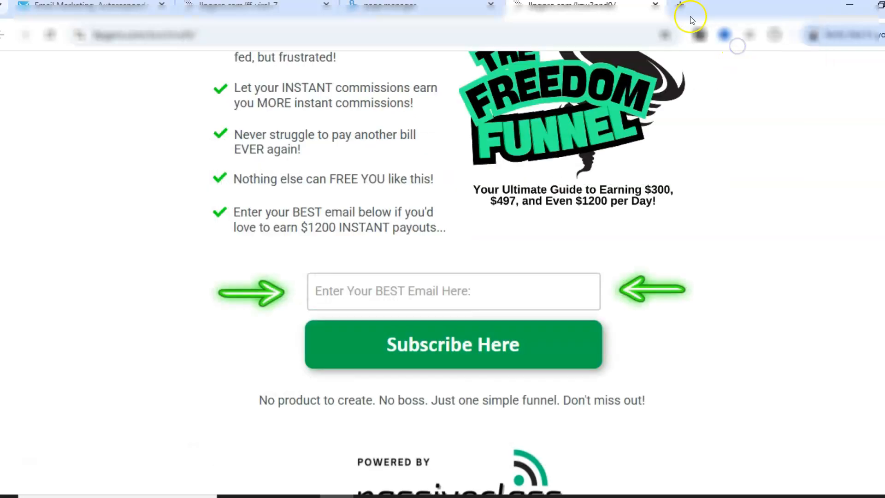
click(680, 7)
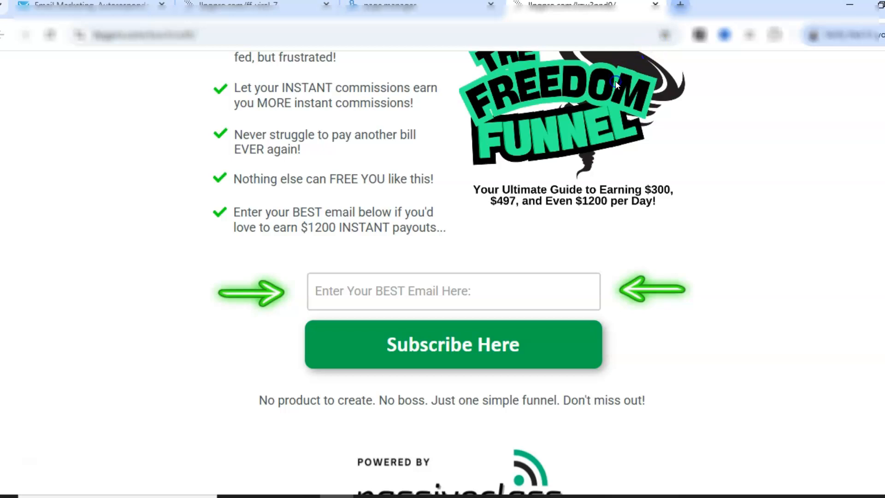
key(ctrl+v)
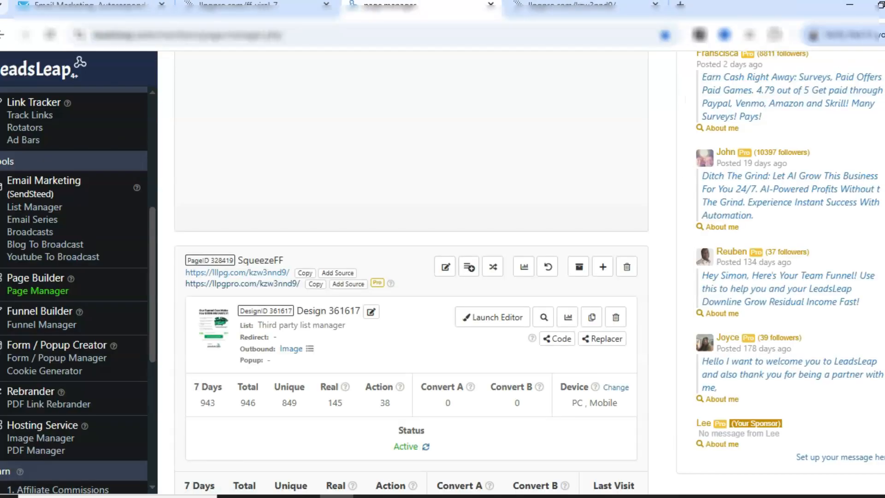
Copy the BridgeFF page's llpgpro URL and paste it as the thankyou_url value in the form code.
scroll(411, 272, up, 12)
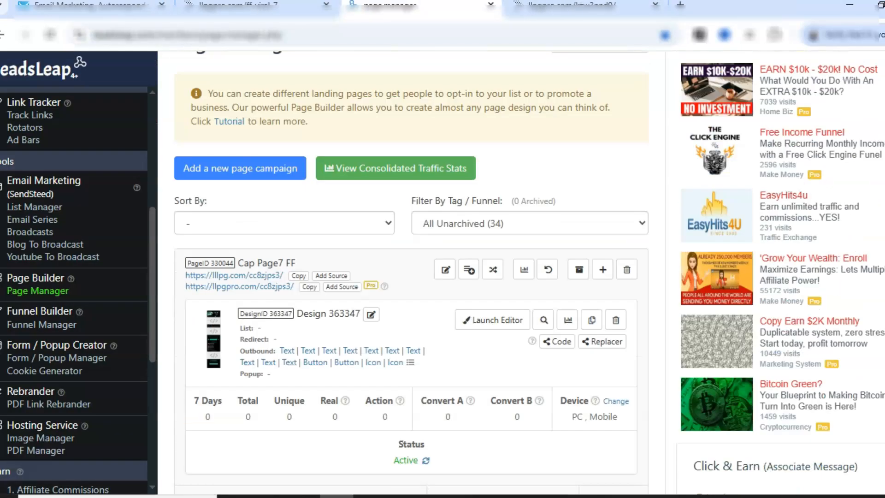
scroll(411, 271, down, 12)
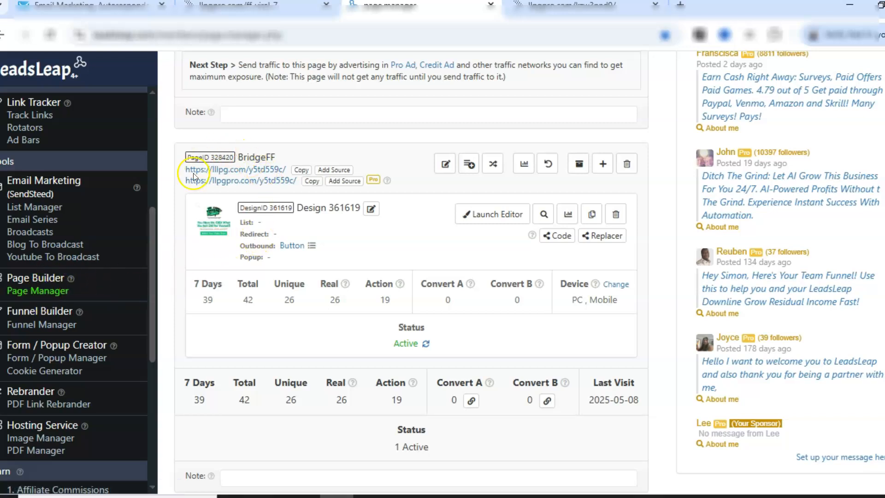
click(312, 182)
click(395, 253)
click(304, 496)
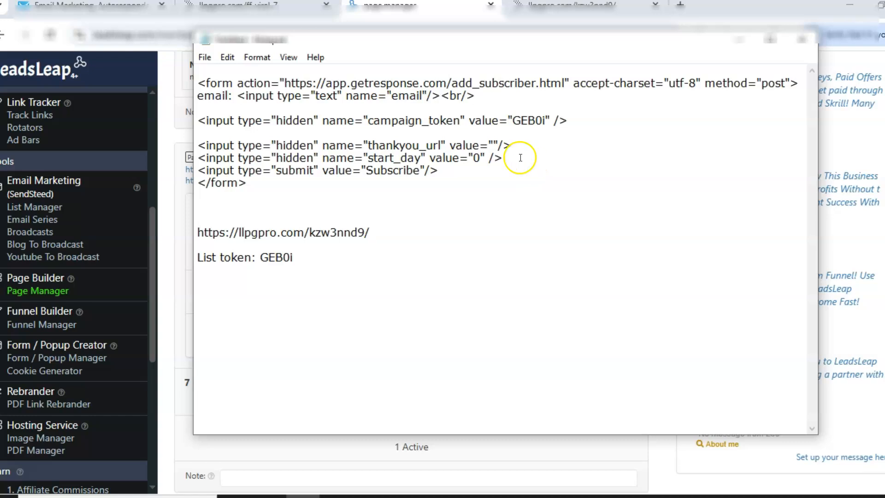
click(493, 141)
key(ctrl+v)
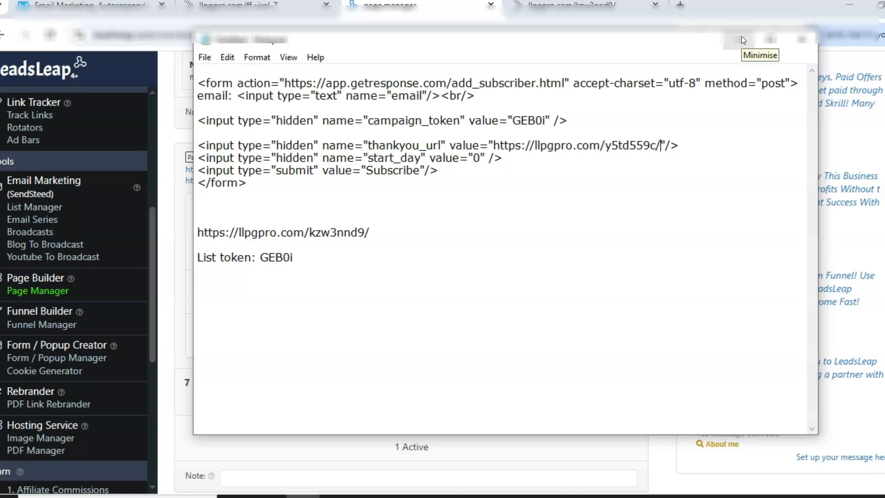
Insert three blank lines below the form code in Notepad and minimize it.
click(219, 209)
key(Return)
key(Return)
key(Return)
key(Return)
key(Return)
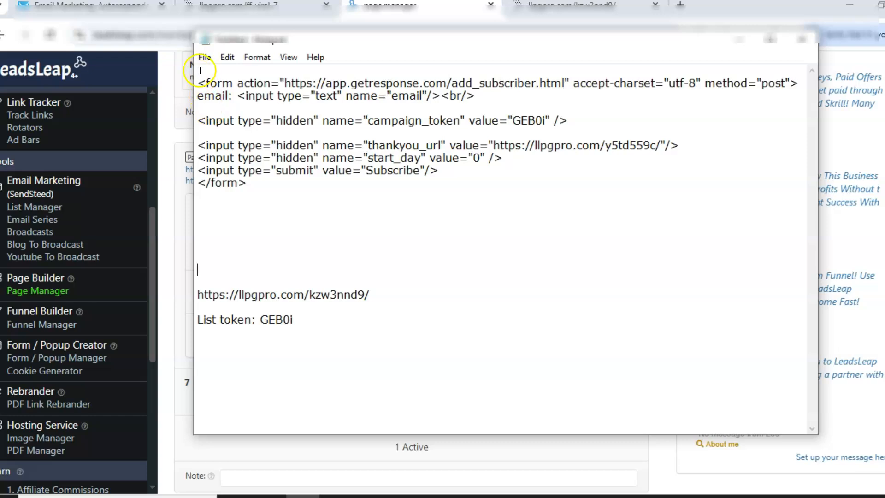
click(732, 41)
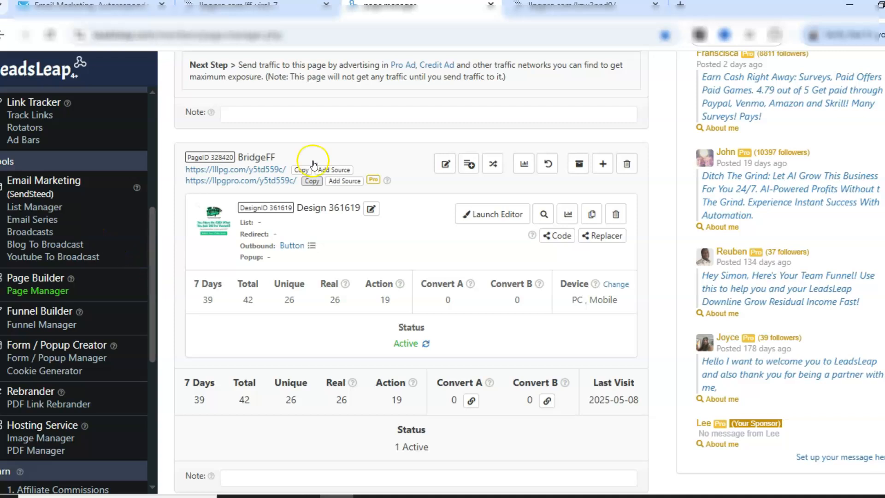
scroll(411, 272, up, 10)
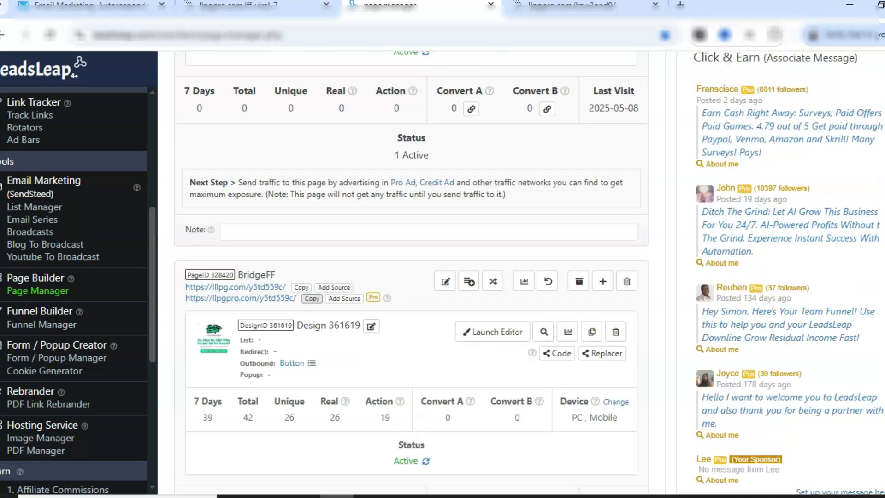
Open the SqueezeFF page's design in the page builder and go to its list manager settings.
scroll(411, 272, down, 9)
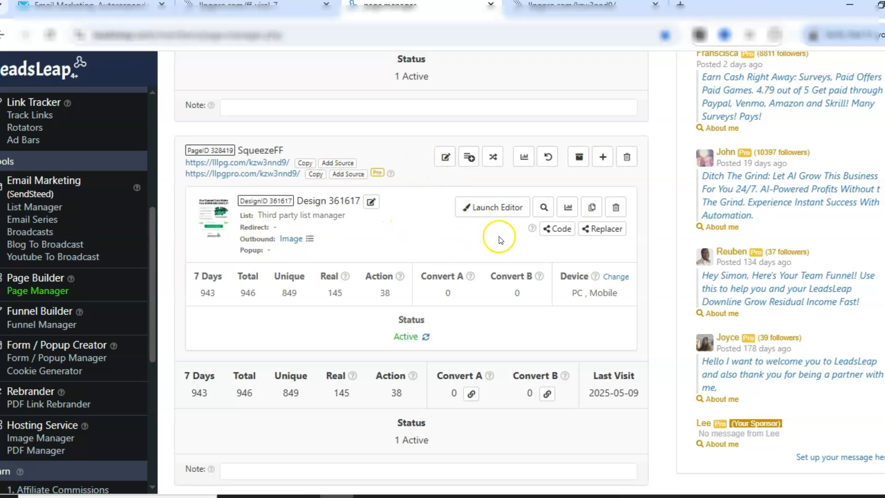
click(491, 207)
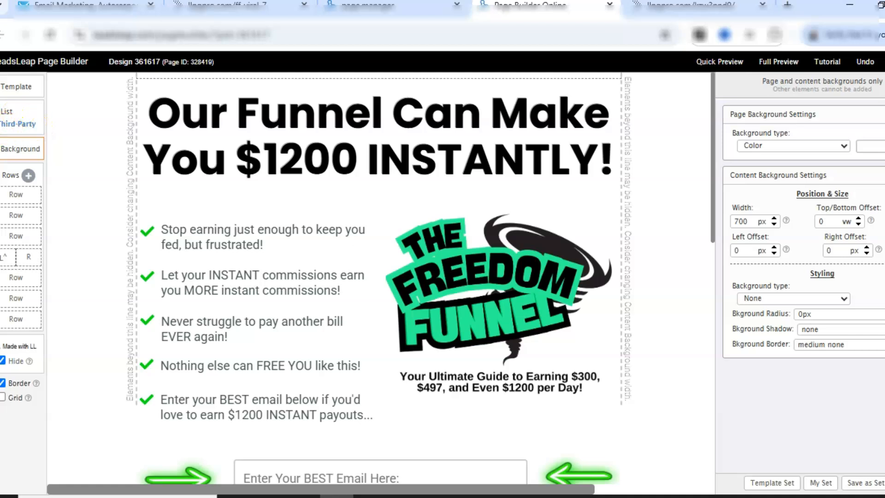
click(13, 122)
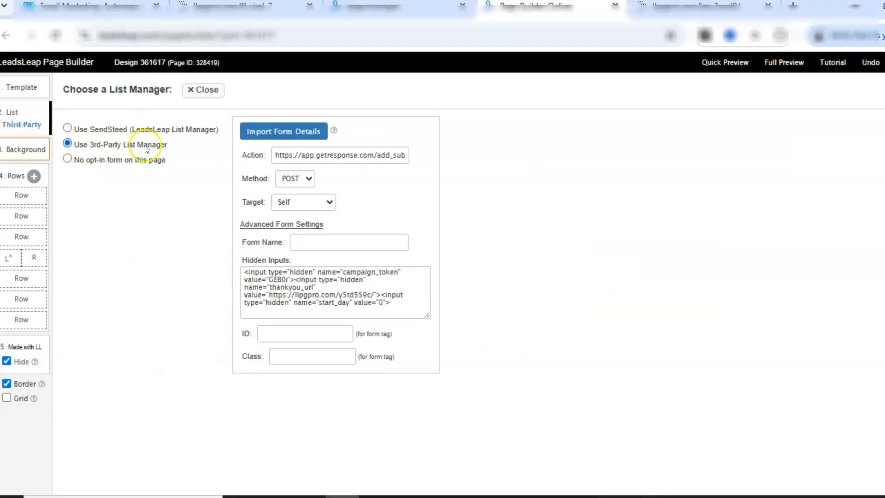
Import the GetResponse opt-in form code copied from Notepad into the third-party list manager.
click(273, 131)
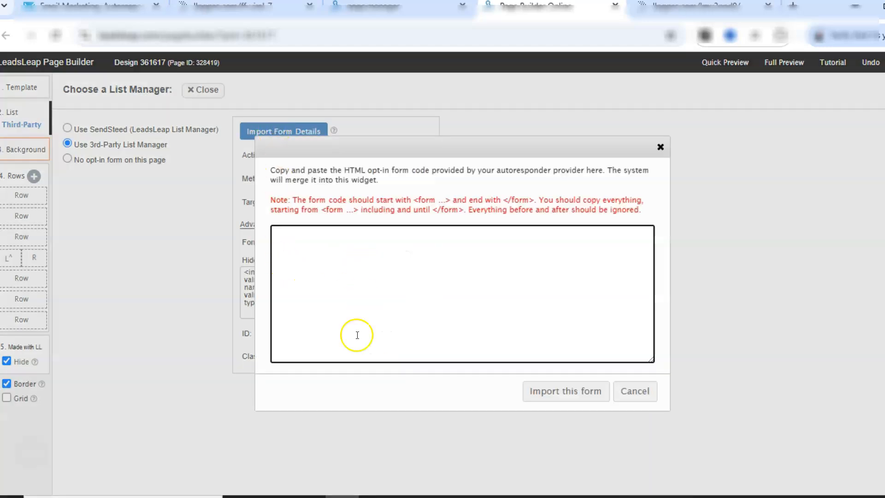
click(308, 497)
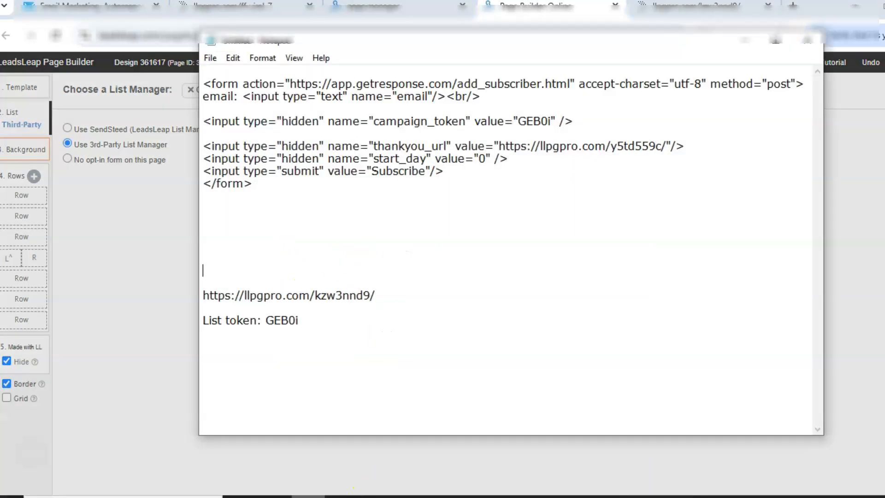
drag(203, 84, 269, 194)
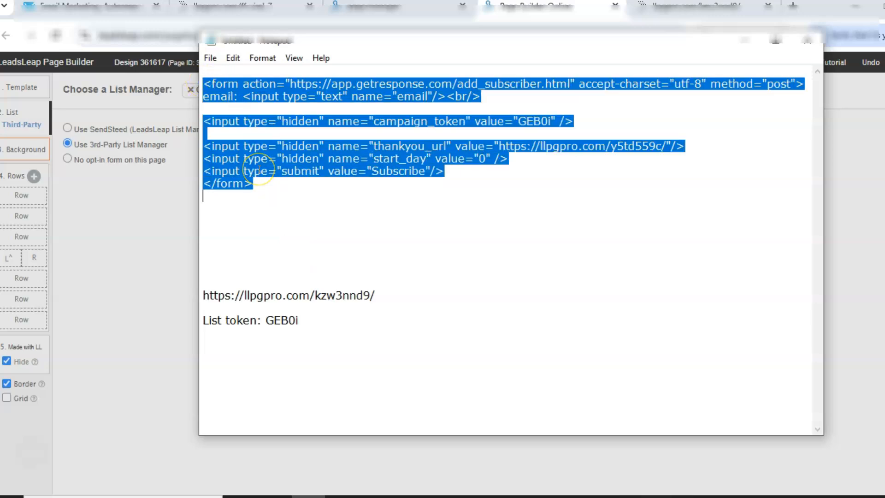
click(610, 203)
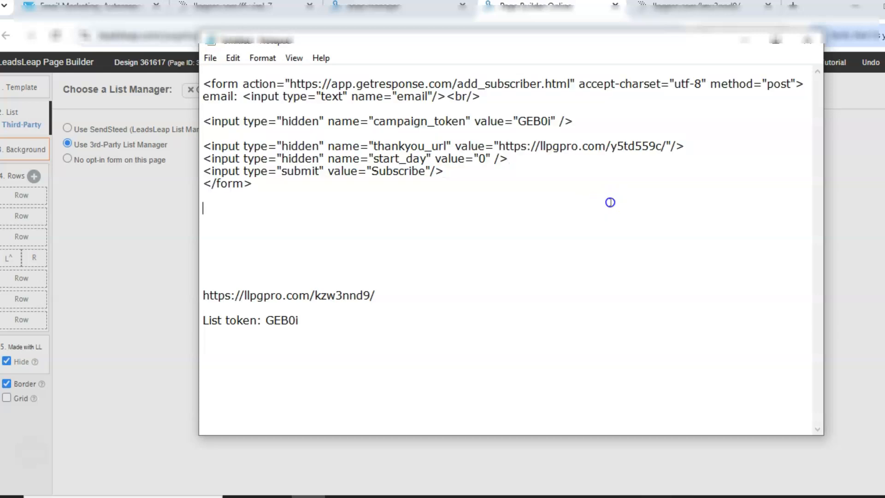
click(745, 39)
click(377, 260)
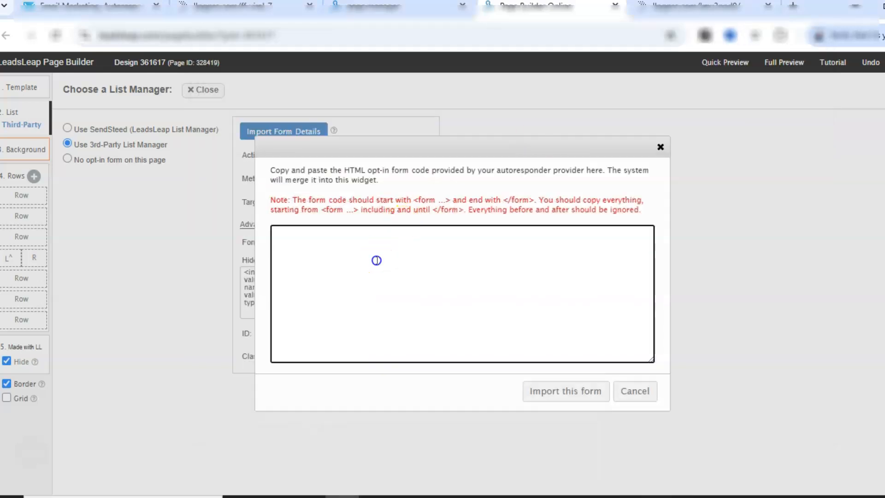
key(ctrl+v)
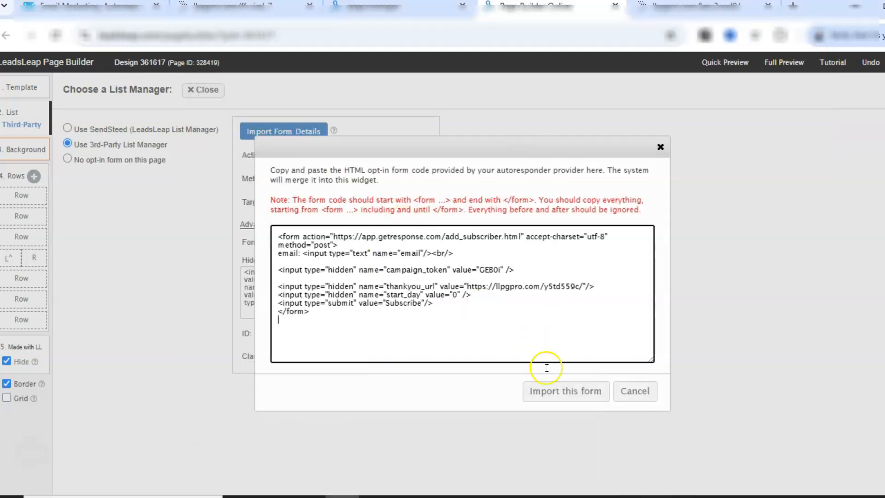
click(551, 392)
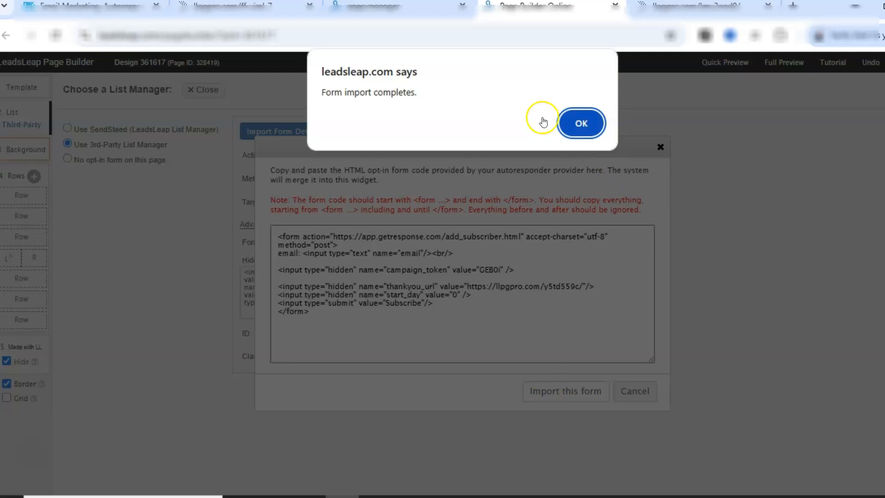
click(568, 127)
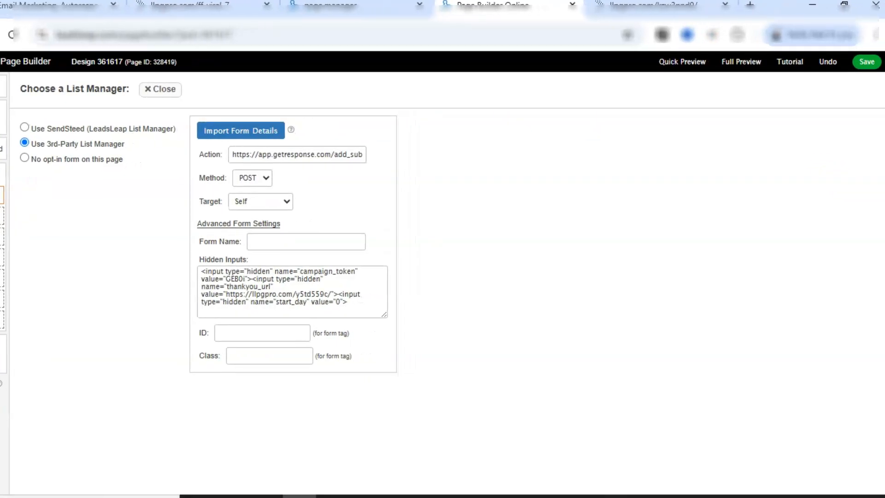
Save the design and close the list manager.
click(868, 63)
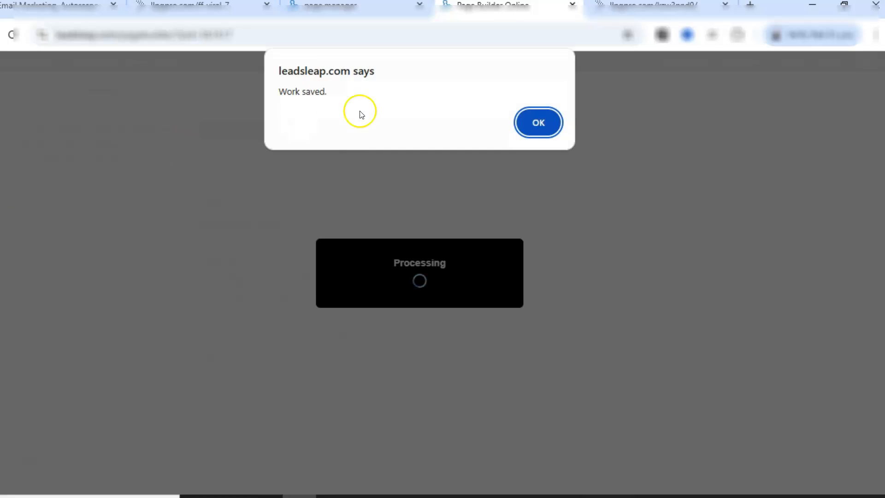
click(537, 122)
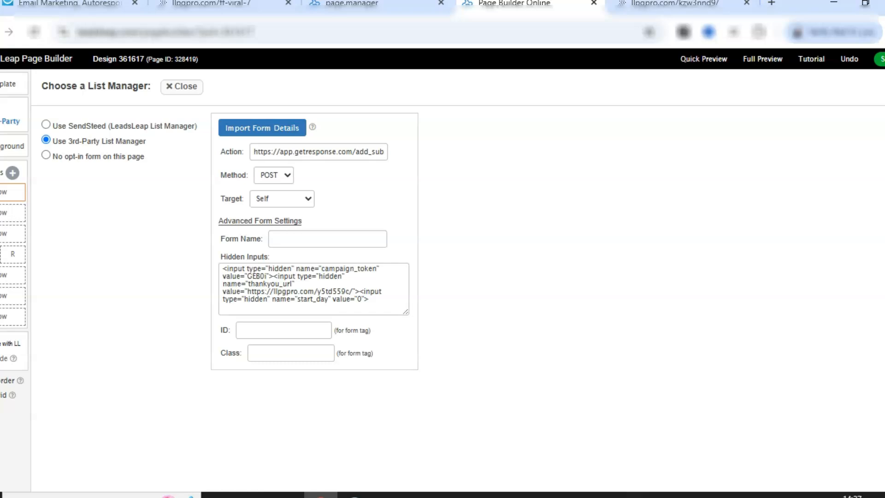
click(191, 87)
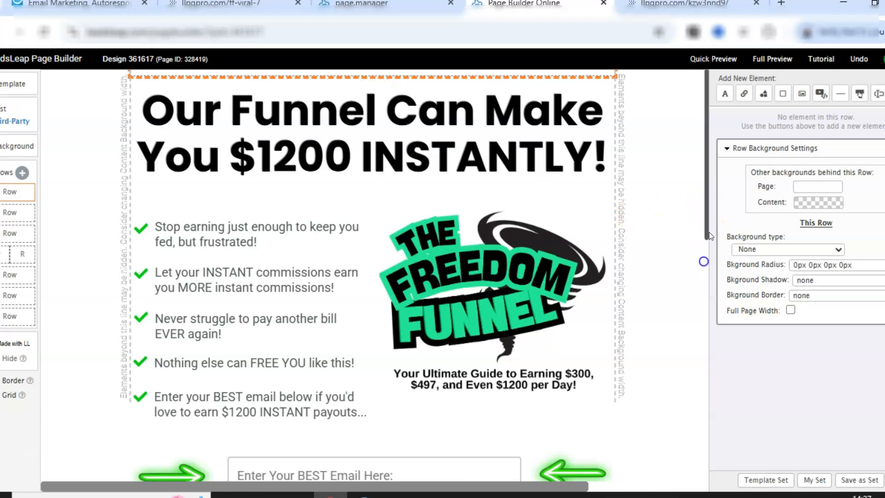
Change the Subscribe button's text to Click Here To Party.
drag(705, 221, 691, 346)
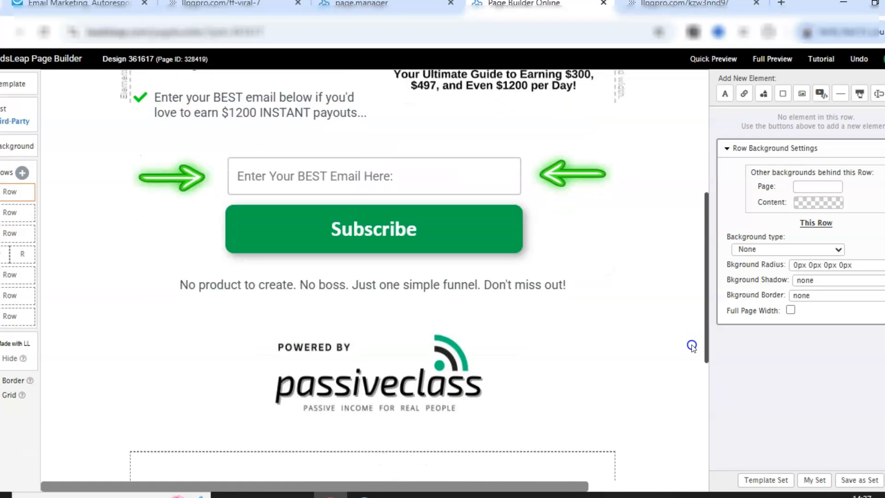
click(422, 229)
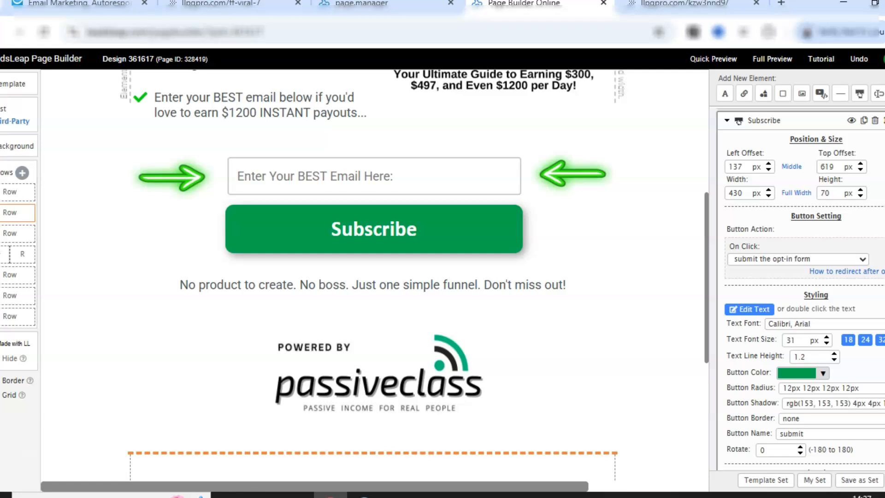
scroll(737, 237, down, 3)
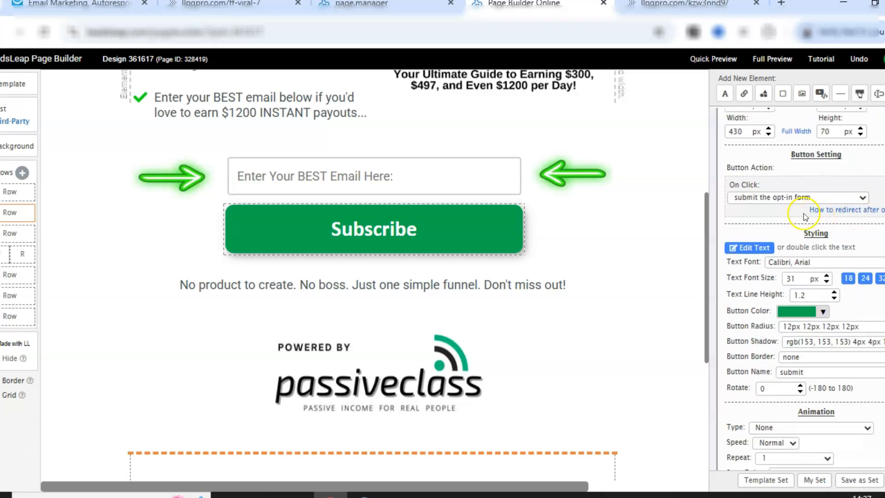
click(741, 247)
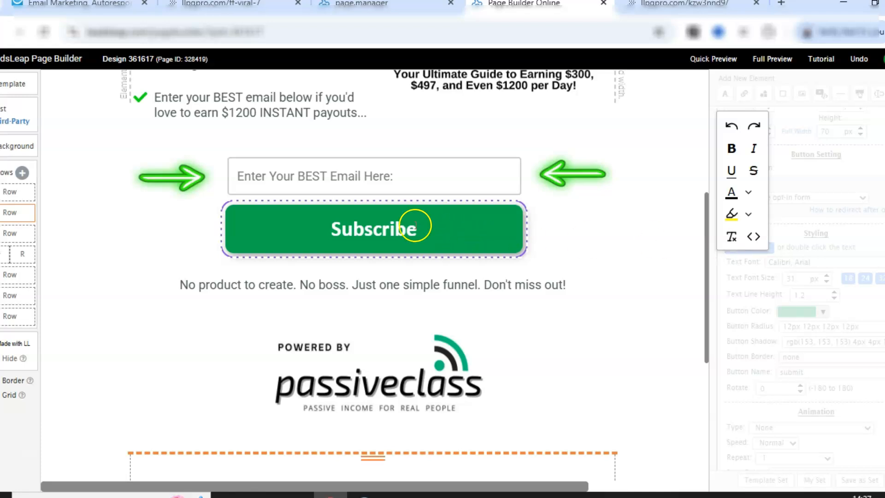
click(432, 233)
click(417, 230)
click(360, 225)
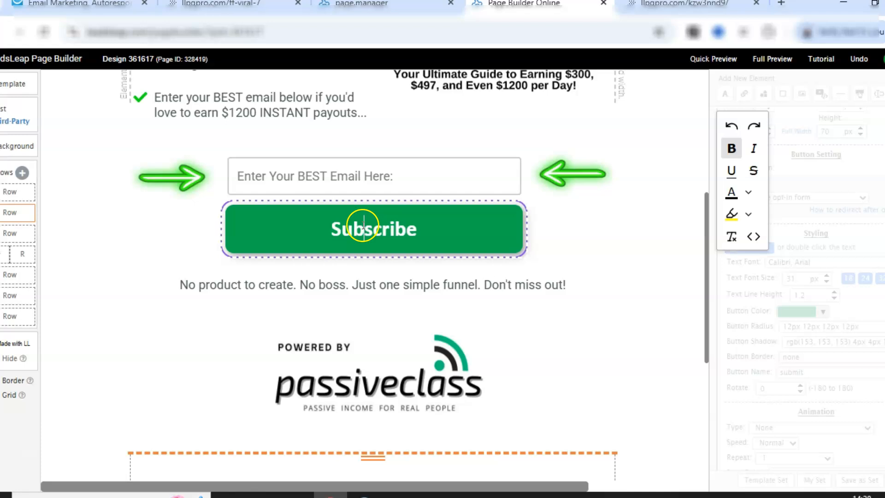
key(Right)
key(Right)
text(Click He)
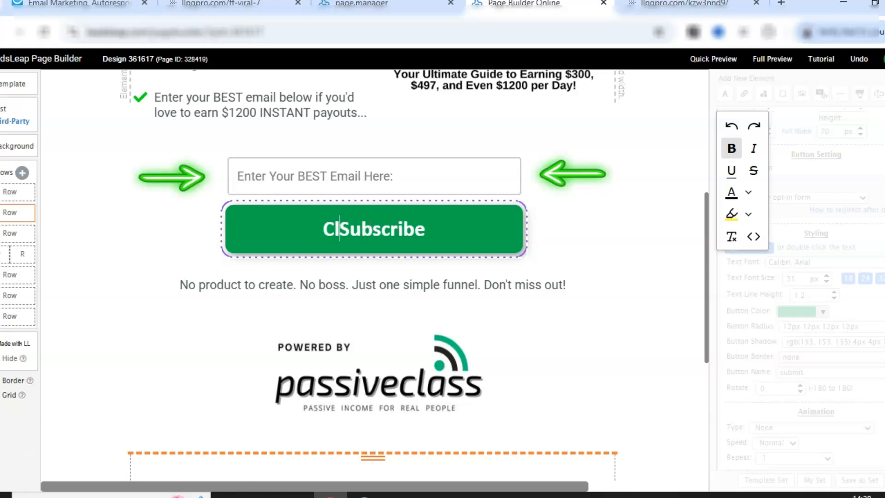
text(re To)
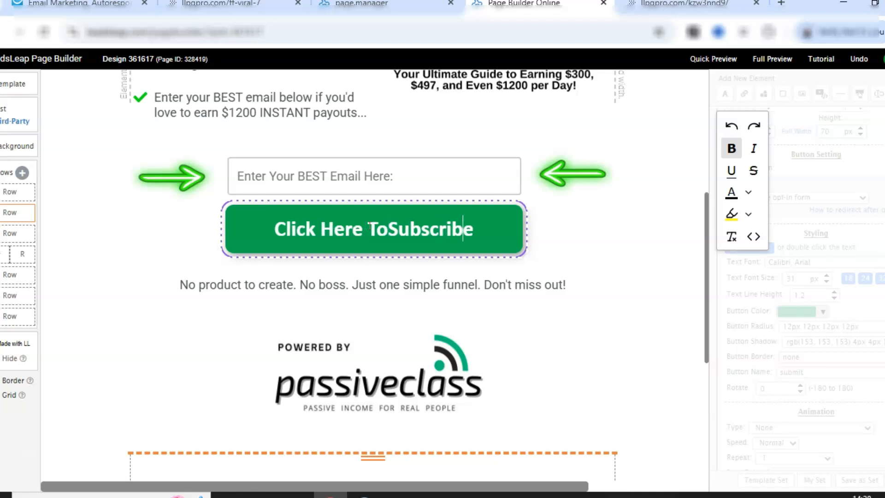
key(BackSpace)
key(BackSpace)
key(BackSpace)
key(BackSpace)
key(BackSpace)
key(BackSpace)
key(BackSpace)
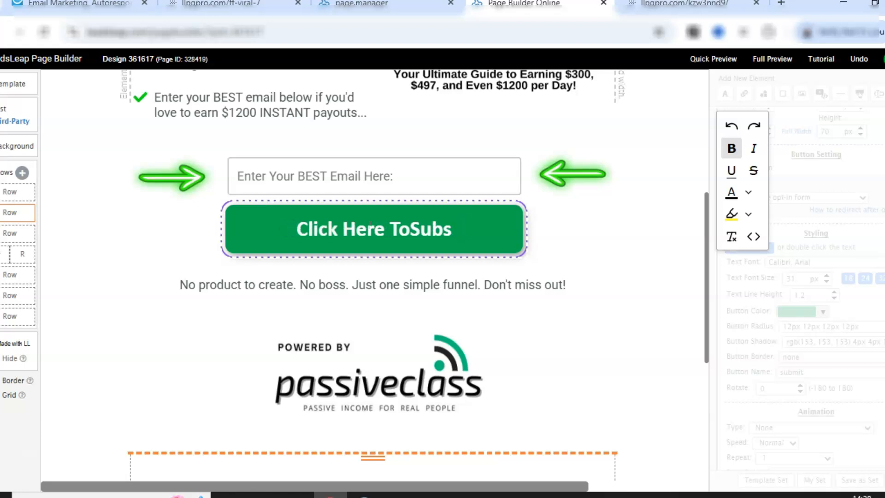
key(BackSpace)
key(BackSpace)
text(Pa)
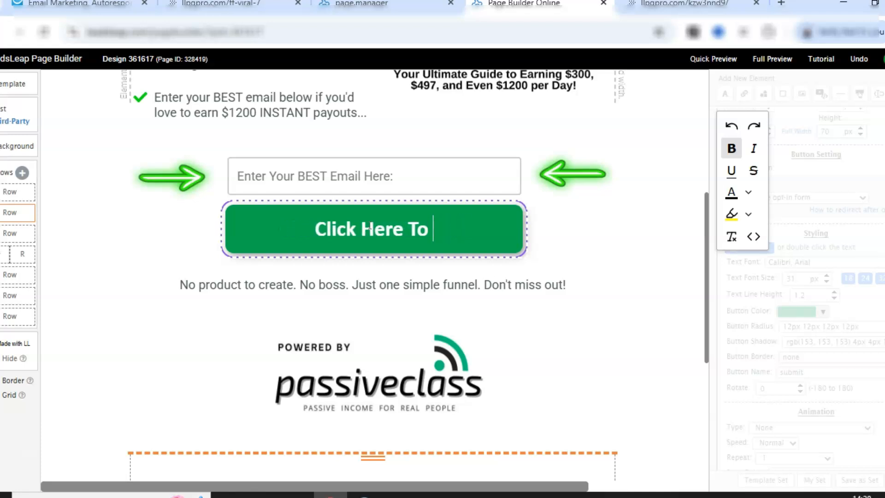
text(rty)
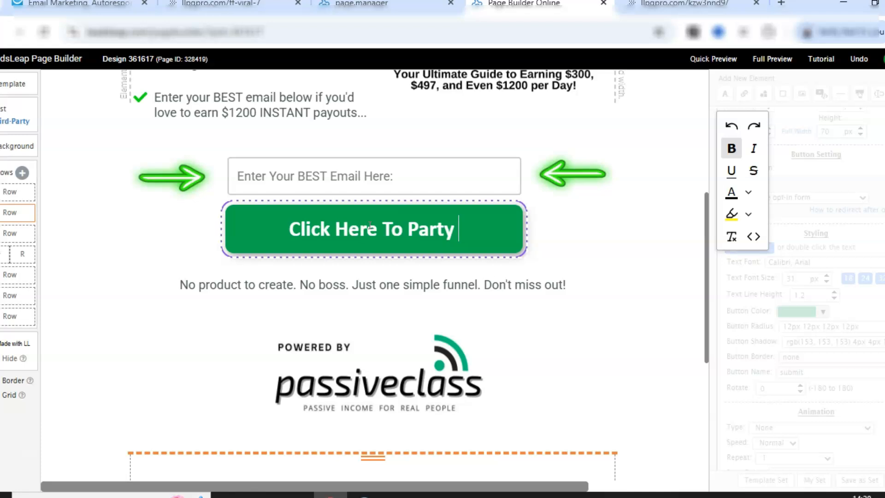
shift+click(370, 226)
right_click(369, 225)
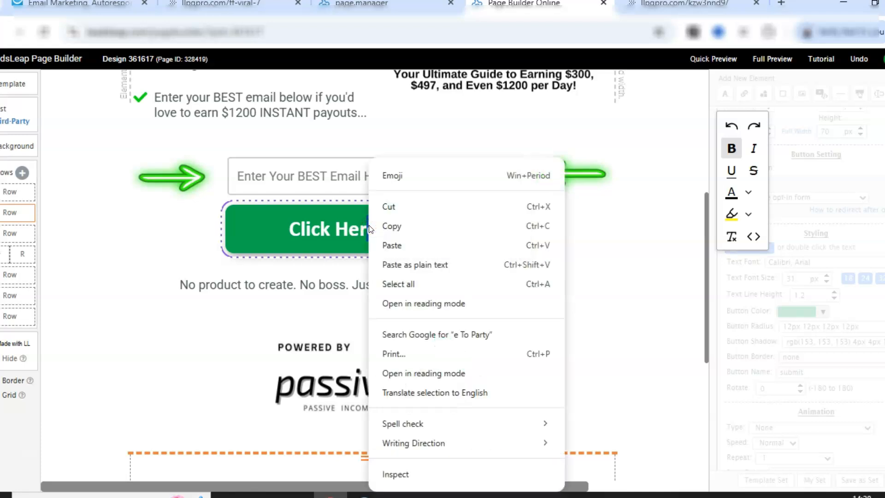
key(Escape)
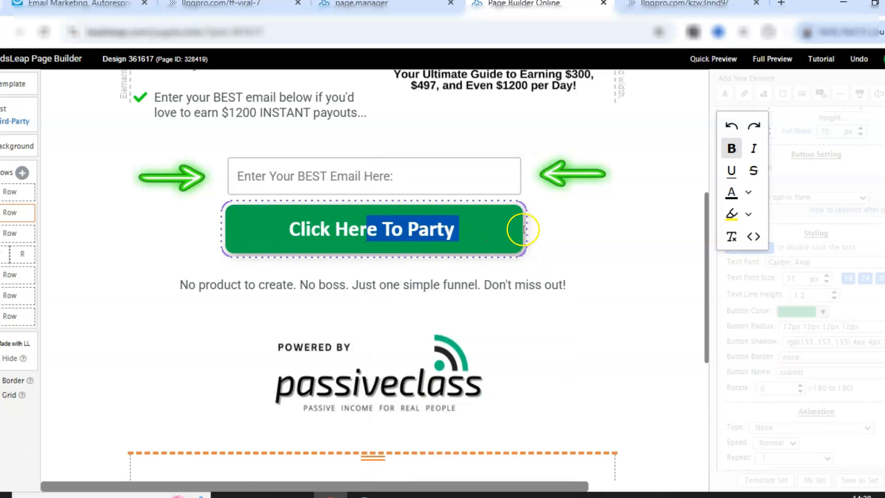
click(486, 225)
click(631, 232)
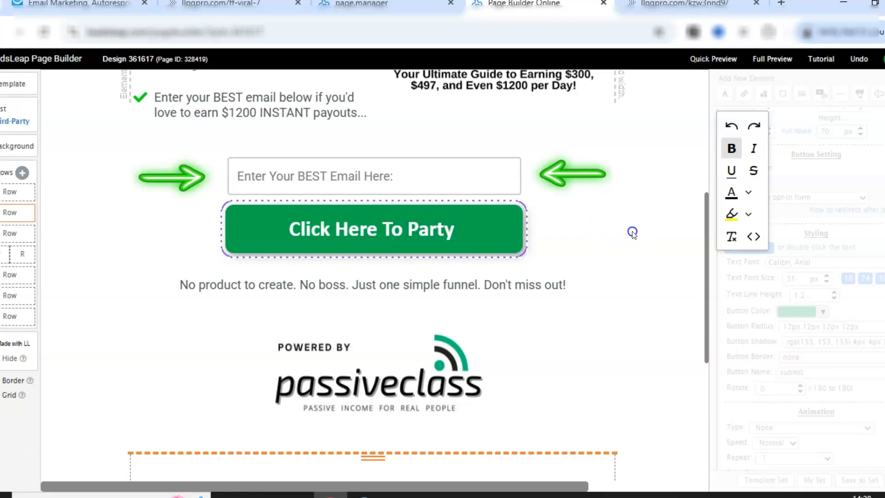
Append "! :)" to the end of the button's text.
click(477, 227)
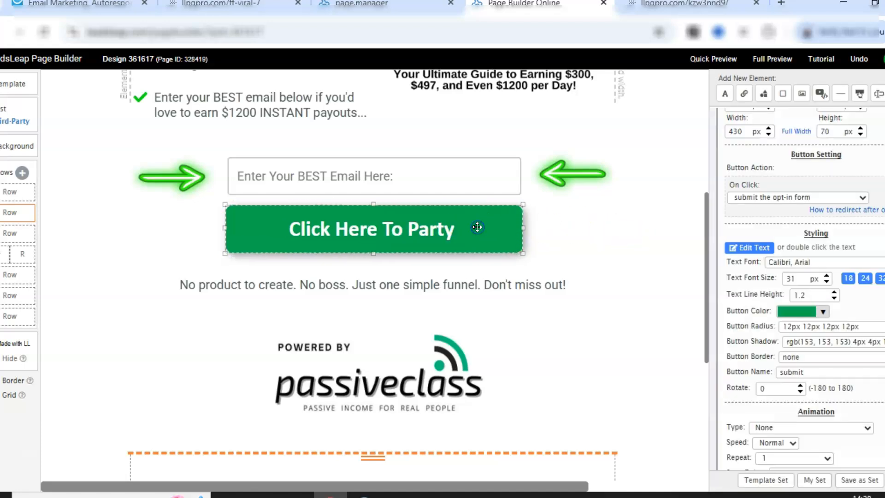
click(737, 245)
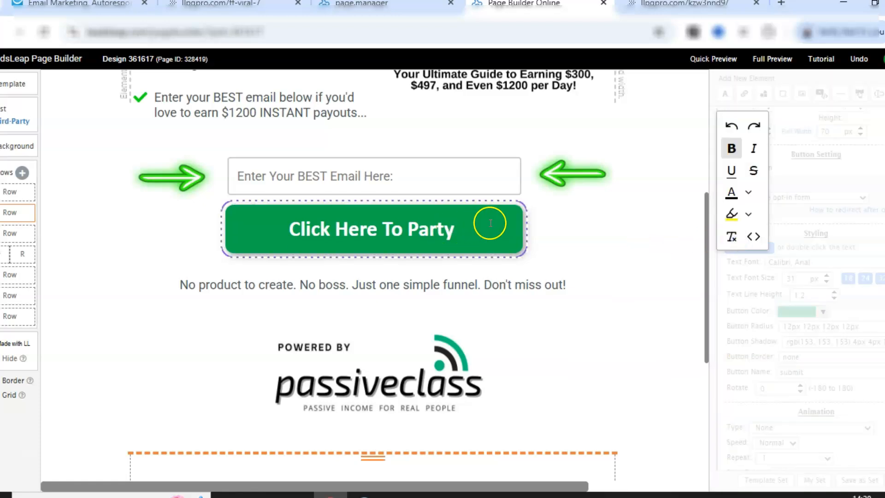
click(455, 229)
text(!)
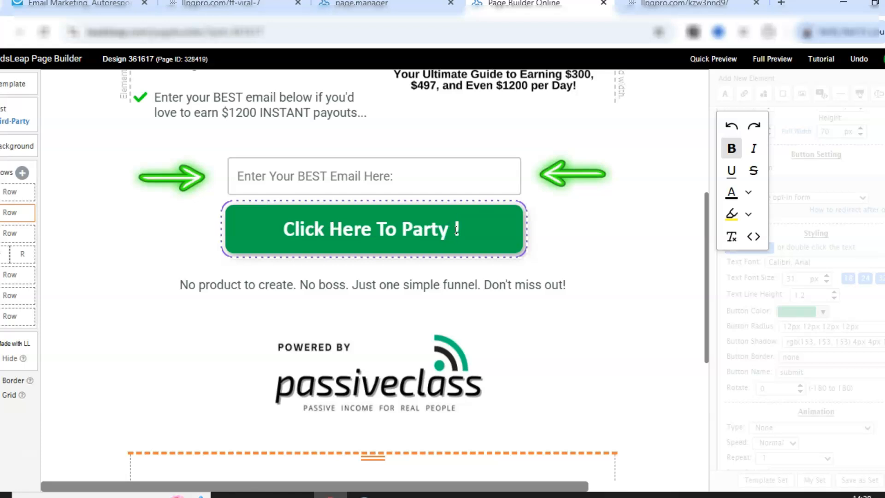
text(  :))
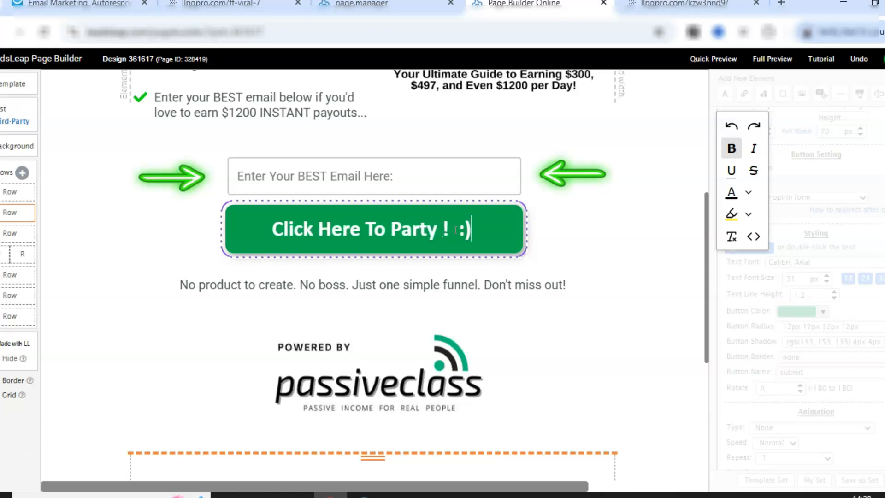
click(641, 180)
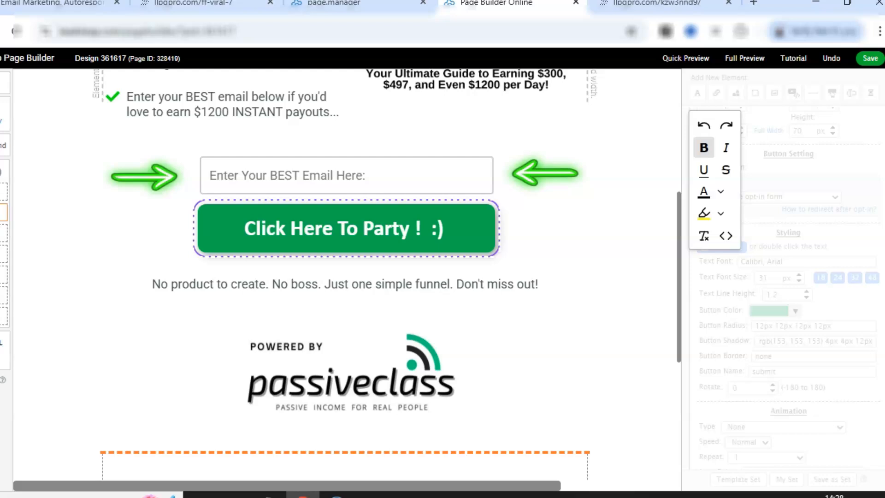
Save the design and close the page builder tab.
click(871, 59)
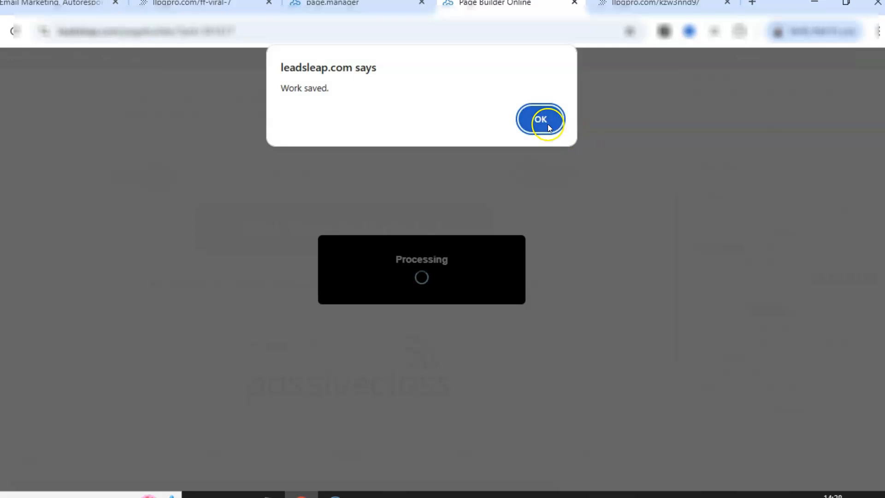
click(547, 123)
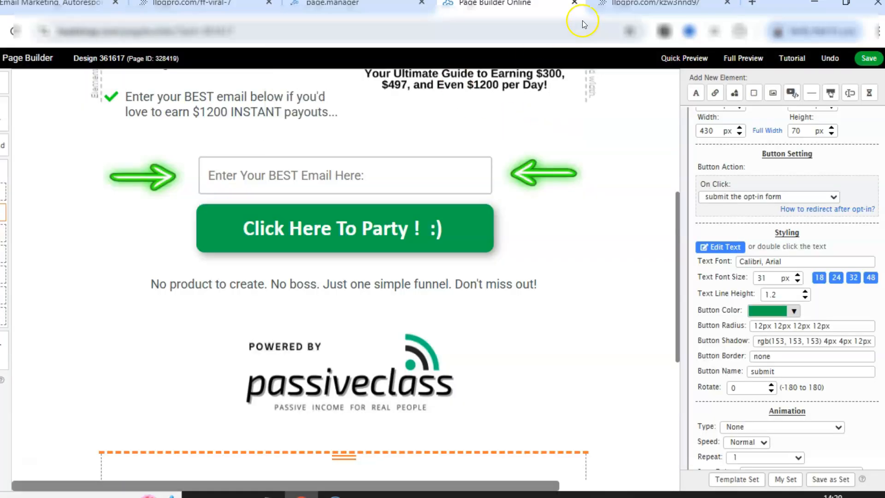
click(575, 4)
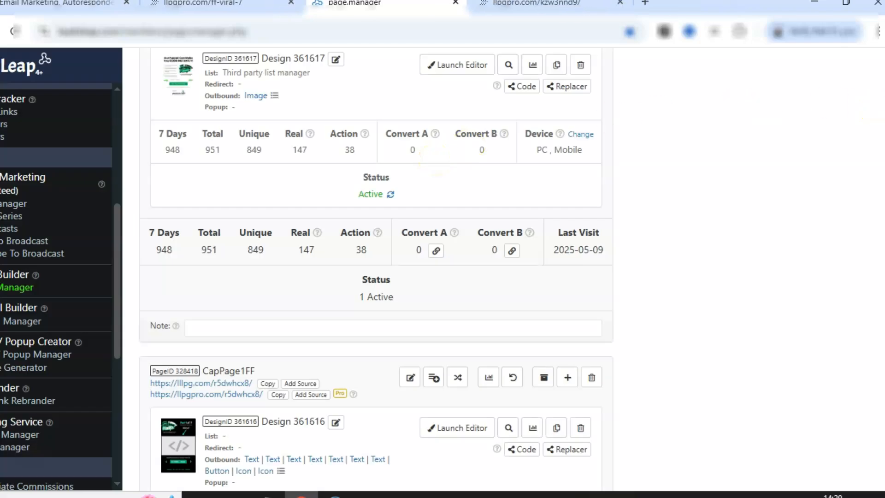
Copy the SqueezeFF page's llpgpro.com link, previewing it in a new tab before closing that tab.
scroll(376, 269, up, 3)
scroll(376, 270, up, 2)
scroll(376, 270, down, 2)
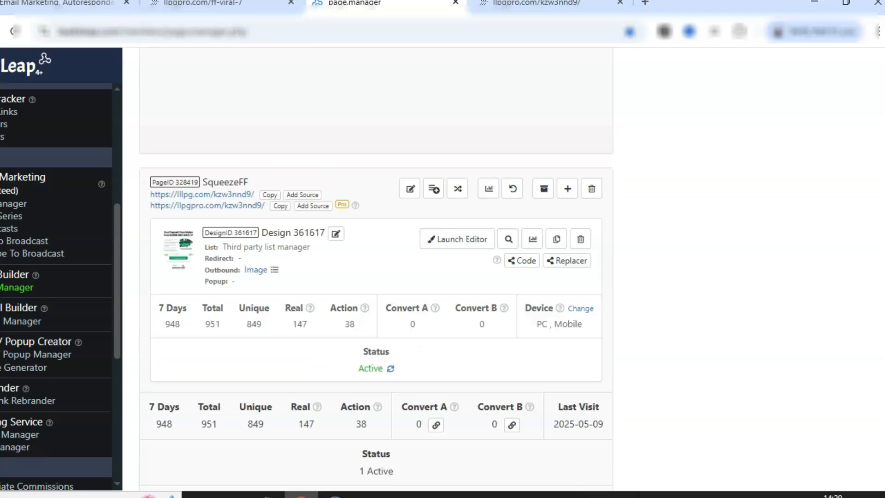
click(280, 186)
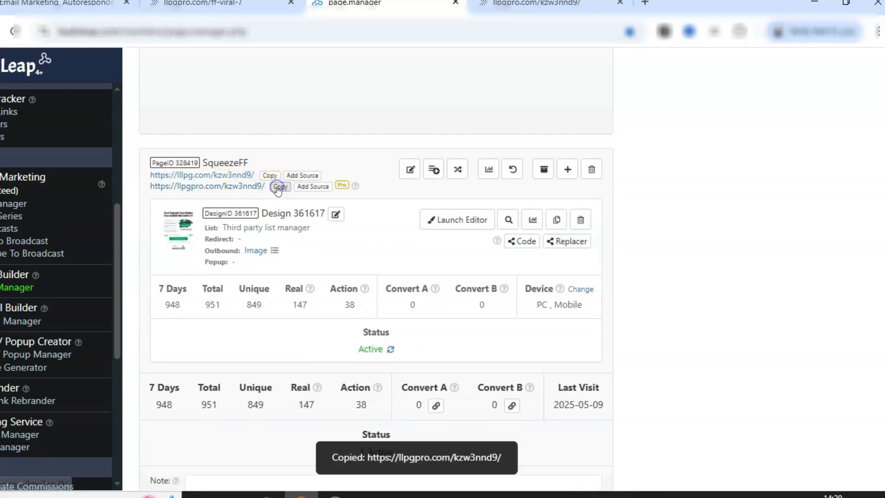
click(217, 186)
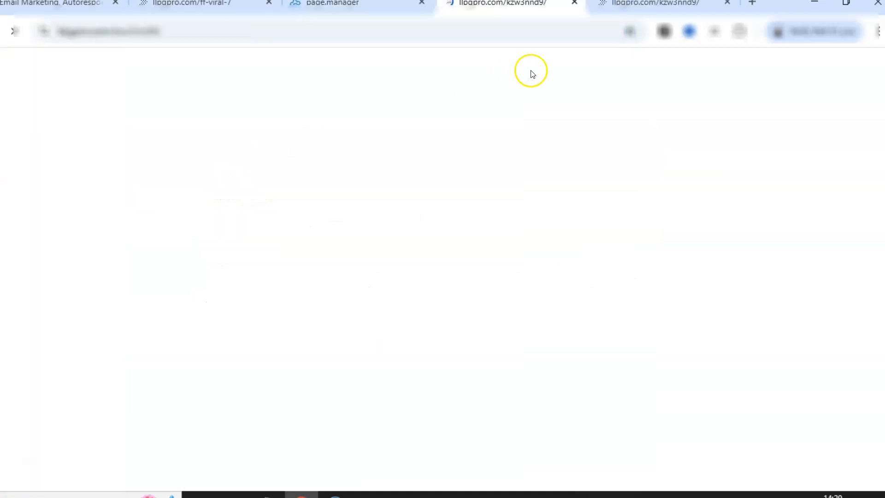
click(575, 3)
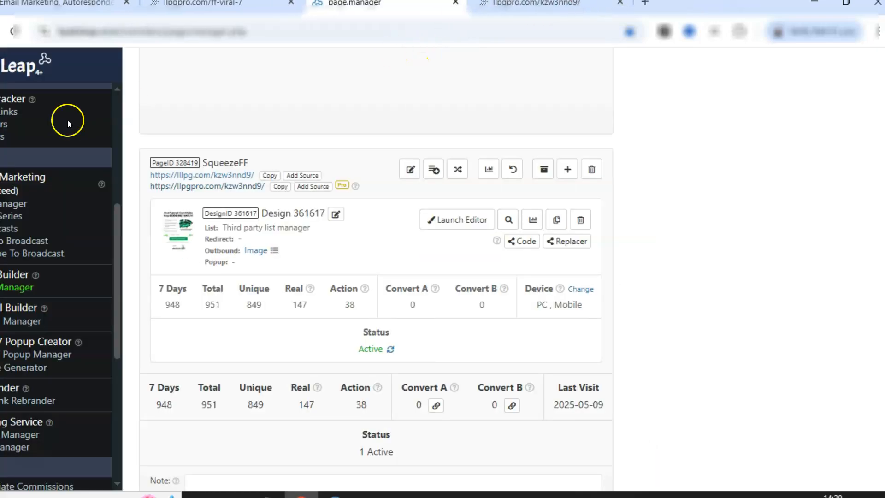
Log out of LeadsLeap and close the logout and ff-viral-7 tabs.
click(118, 112)
click(85, 131)
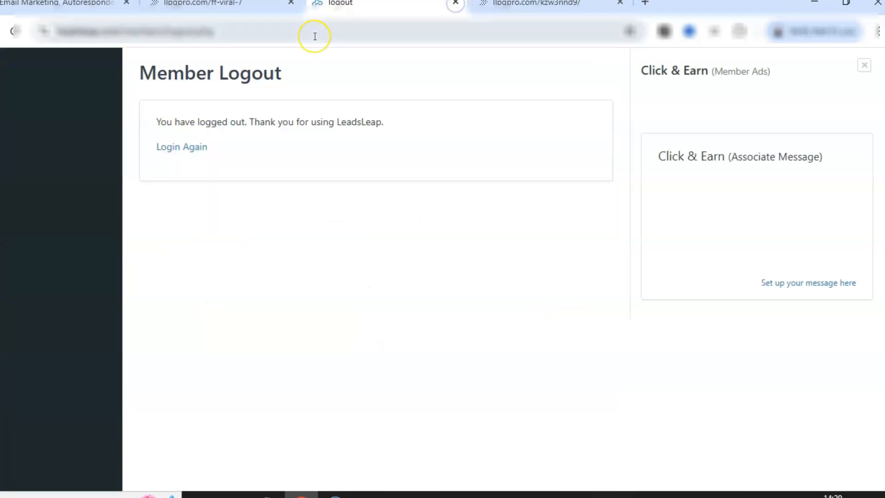
click(455, 2)
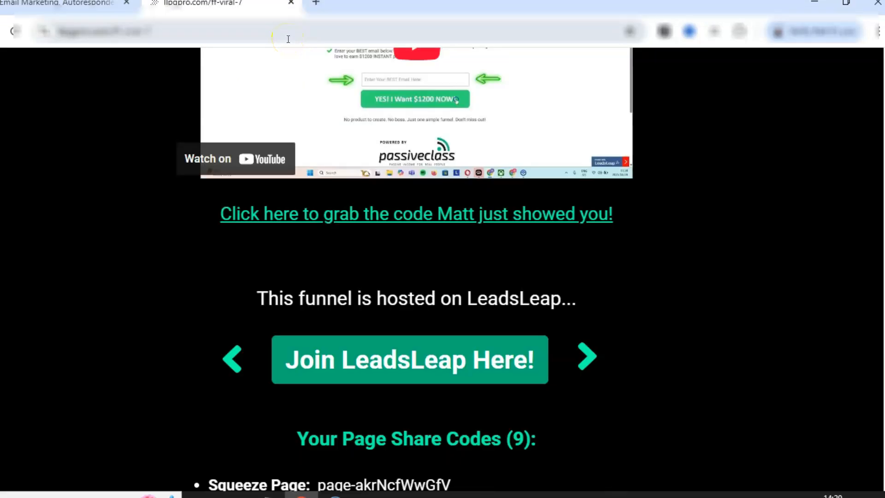
click(292, 3)
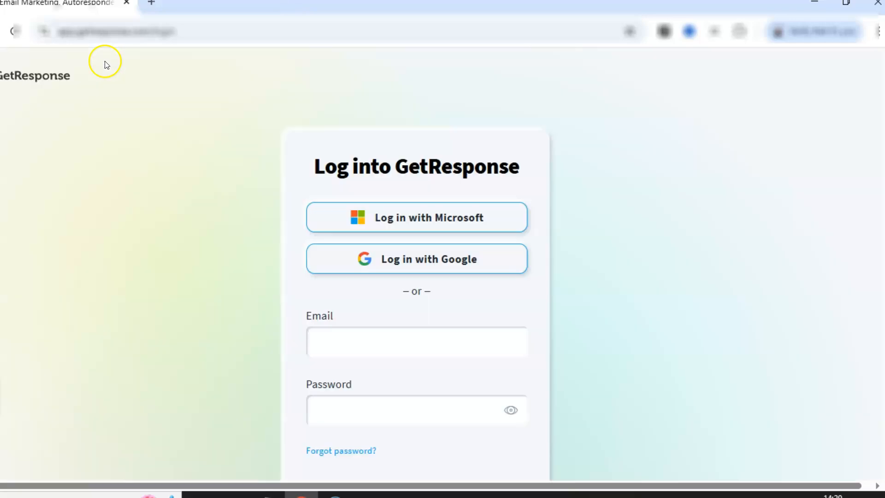
Open the copied squeeze page link in a new tab and scroll to the opt-in form.
click(152, 4)
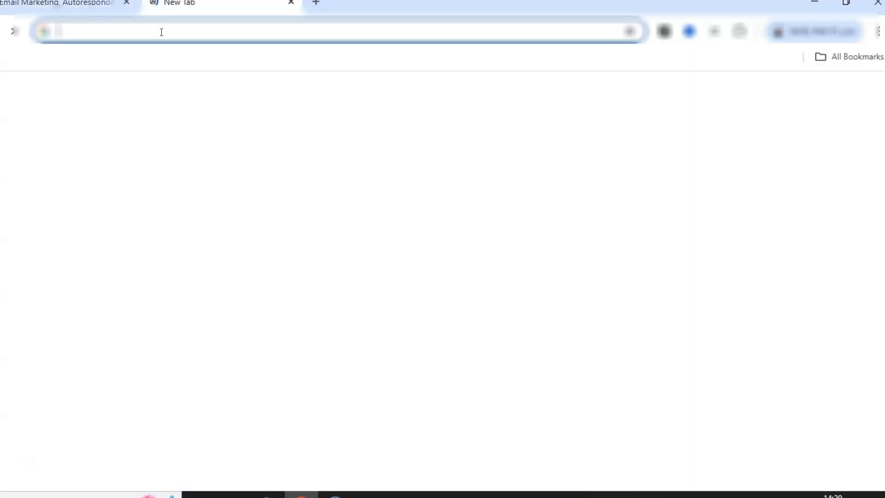
key(ctrl+v)
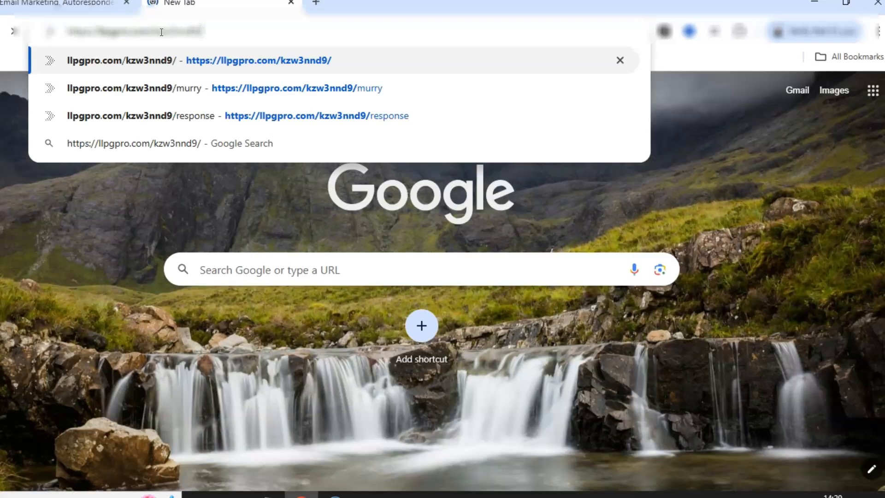
key(Return)
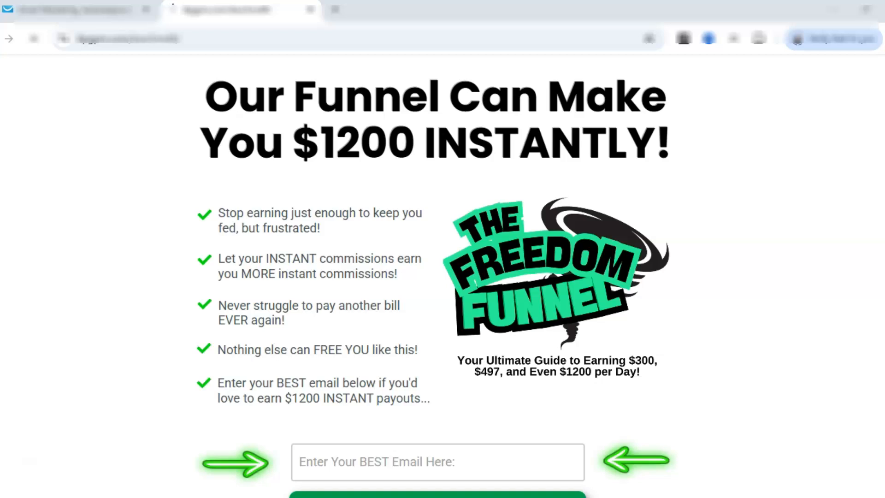
scroll(663, 277, down, 3)
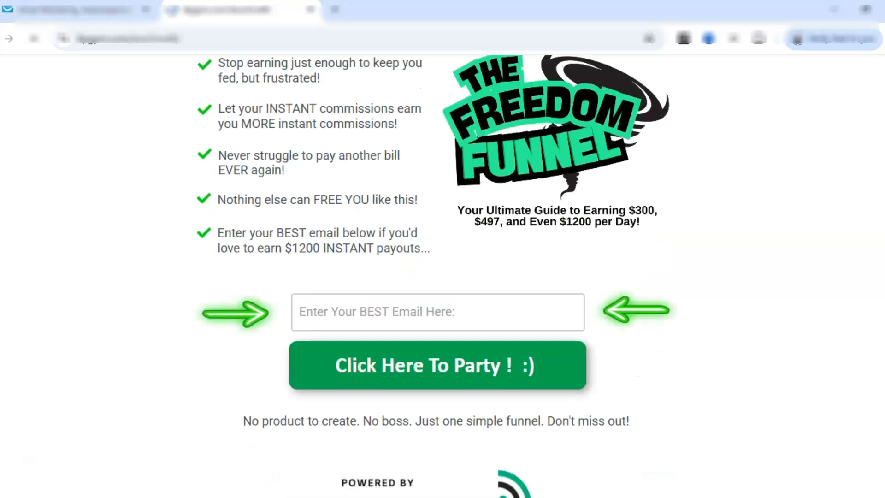
scroll(664, 277, down, 1)
Subscribe a test e-mail address through the Click Here To Party form and continue to the video page.
click(433, 281)
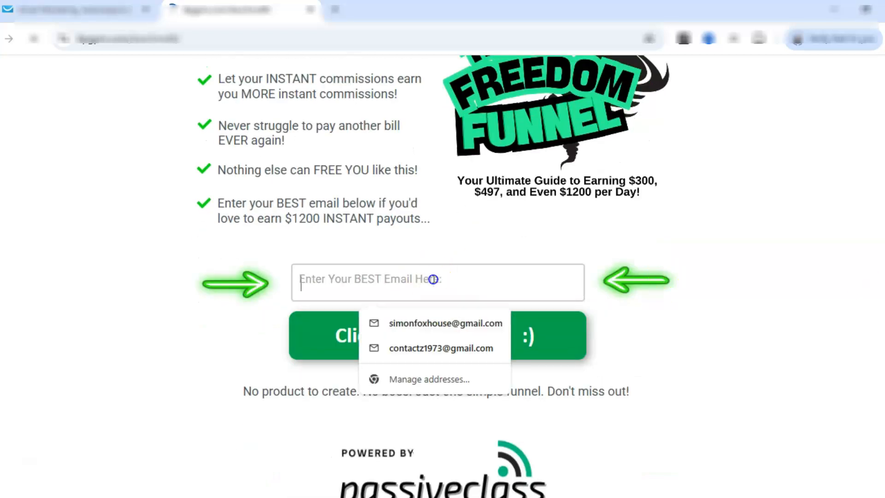
click(413, 346)
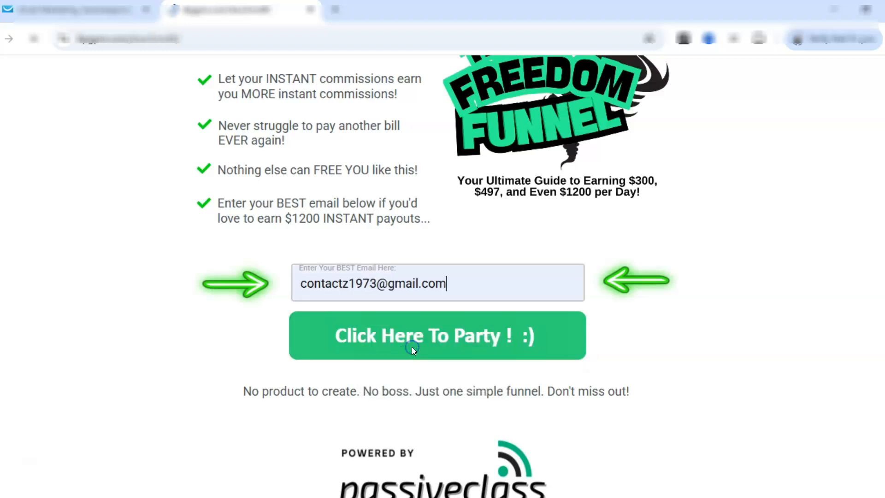
click(339, 329)
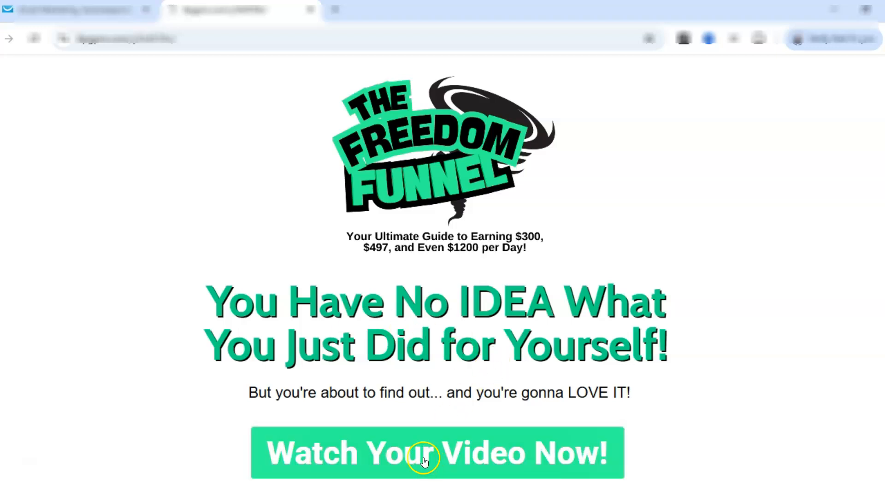
click(356, 453)
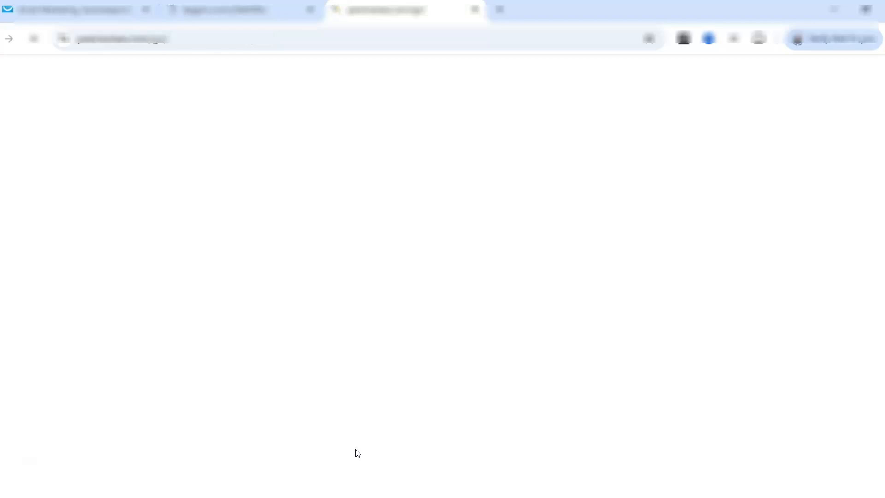
Log into GetResponse with the account e-mail and password.
click(393, 176)
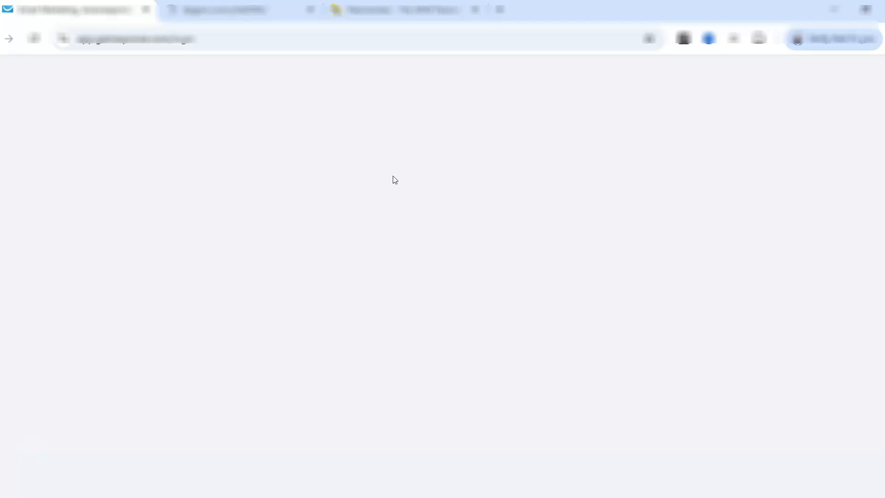
click(354, 348)
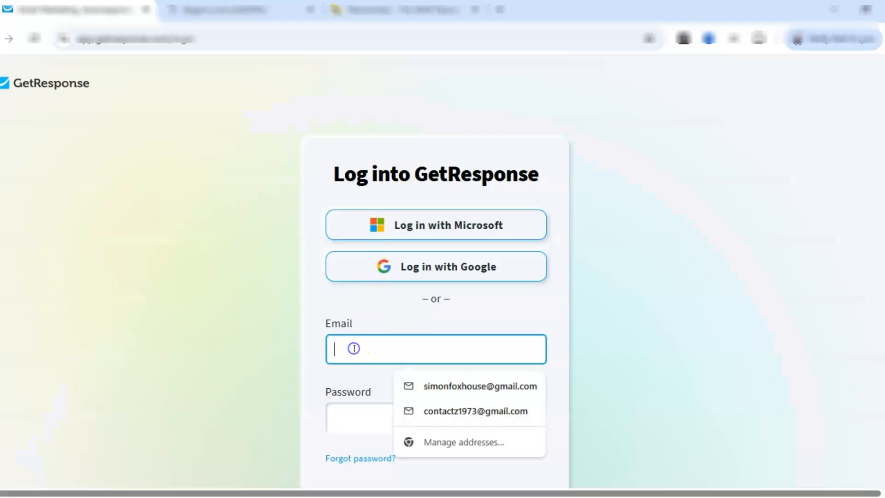
click(446, 385)
click(454, 421)
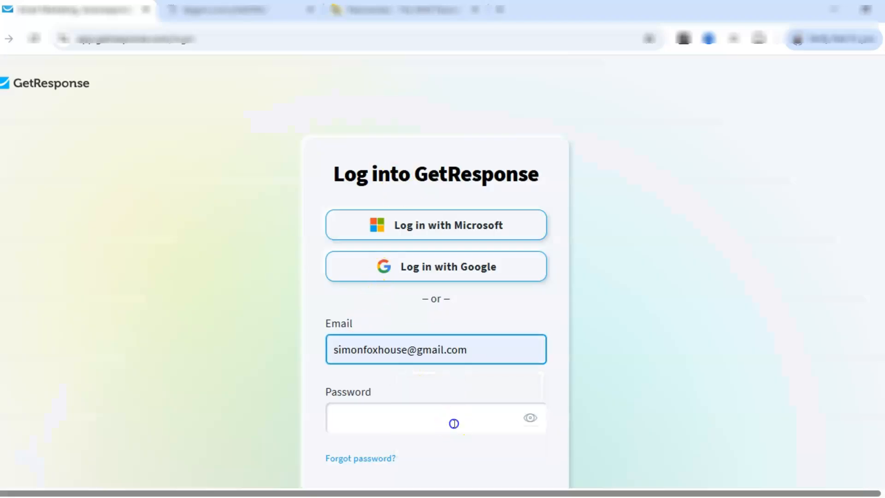
key(ctrl+v)
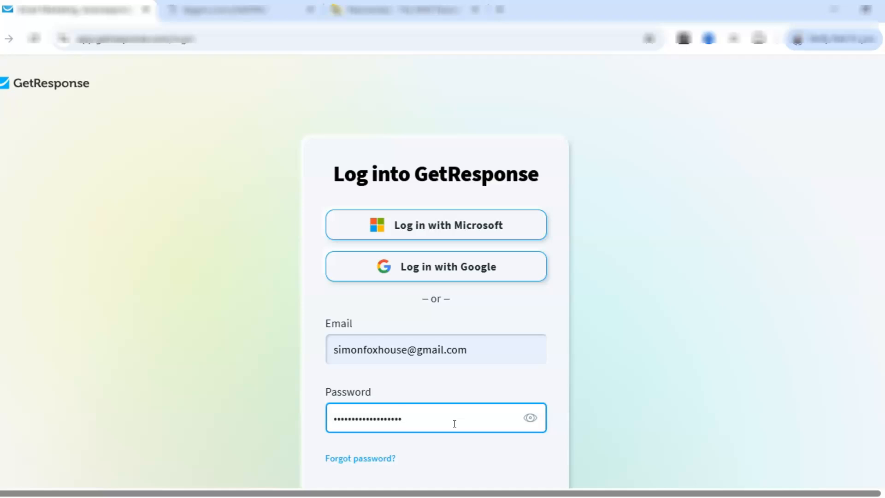
click(477, 413)
scroll(479, 425, down, 3)
click(479, 425)
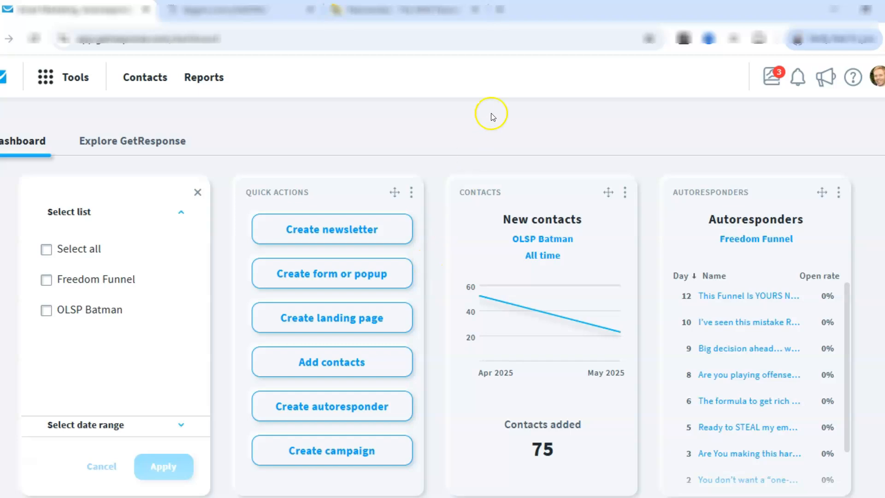
Delete the newly subscribed test contact from the account via the Freedom Funnel list.
click(151, 77)
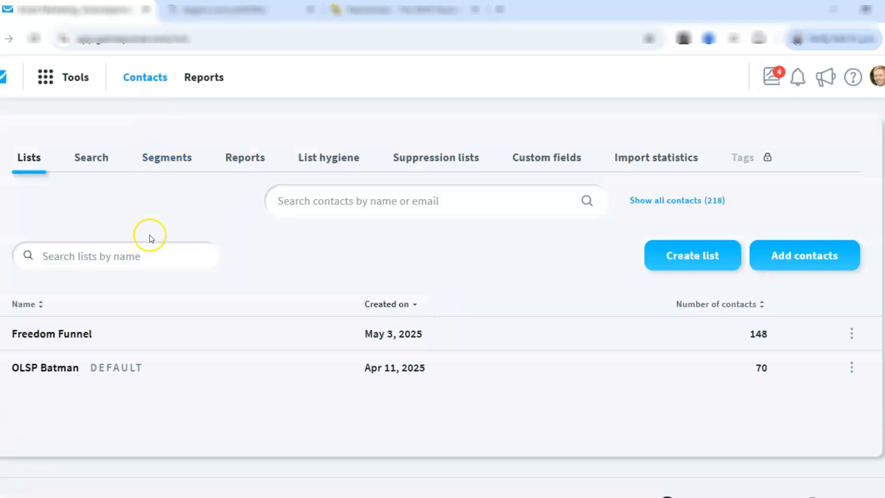
click(70, 335)
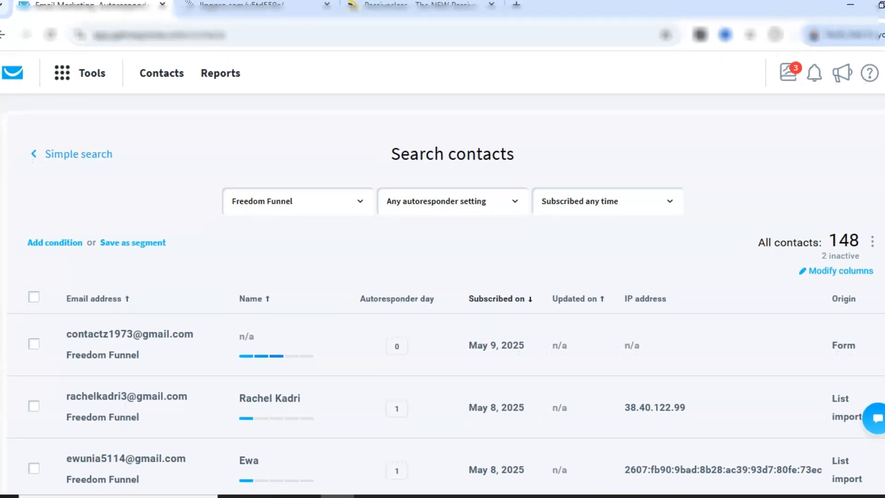
click(33, 344)
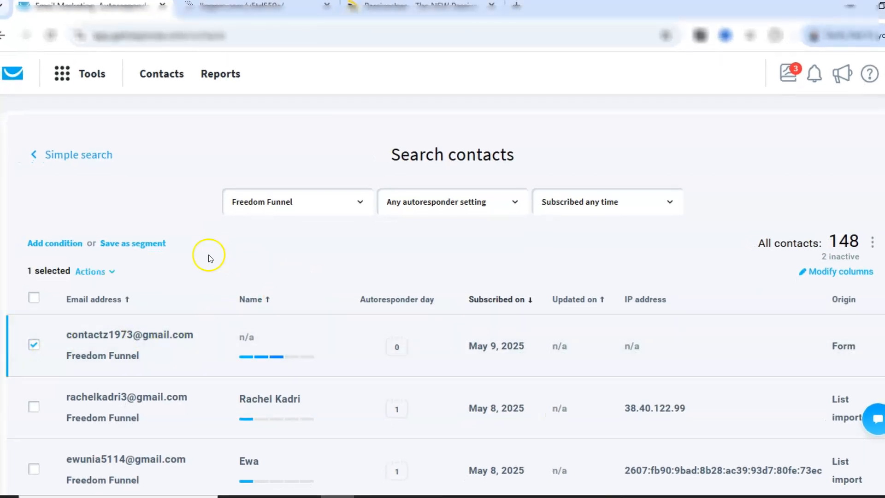
click(106, 273)
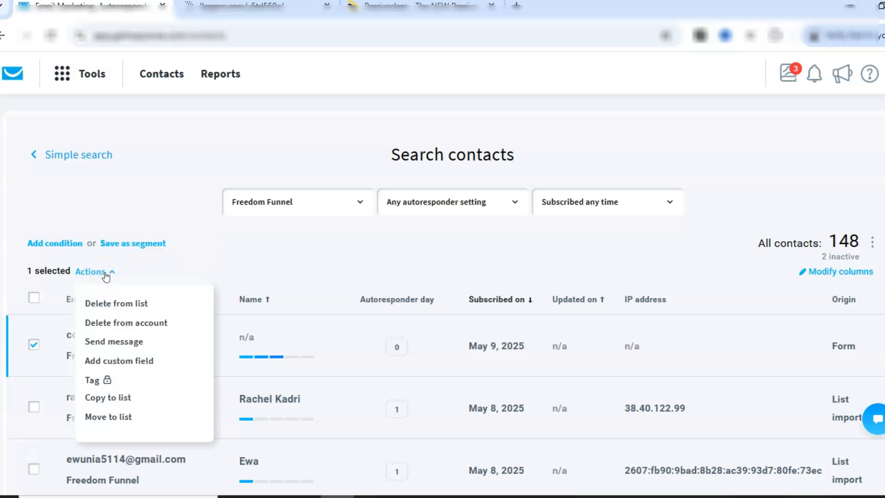
click(106, 322)
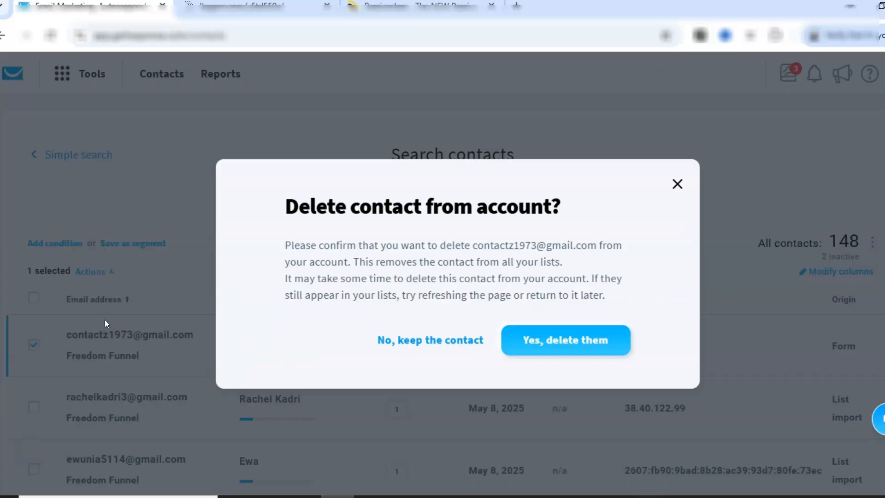
click(549, 339)
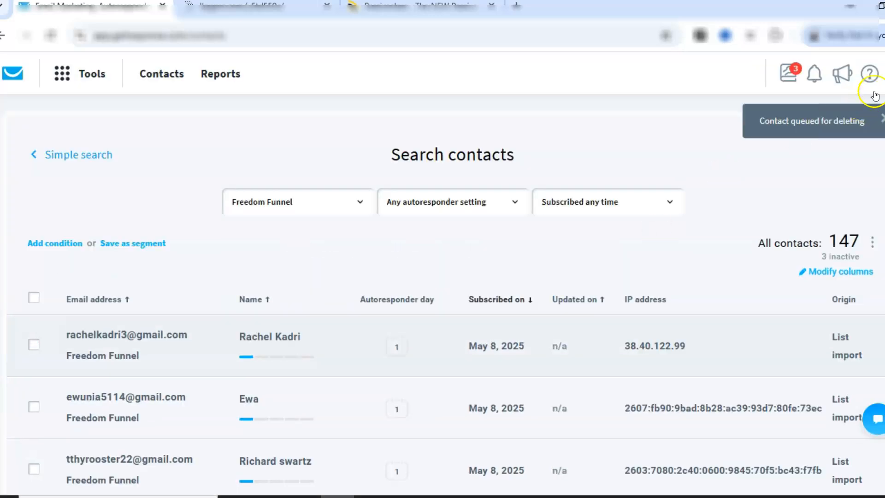
Log out of GetResponse and close its tab.
click(883, 74)
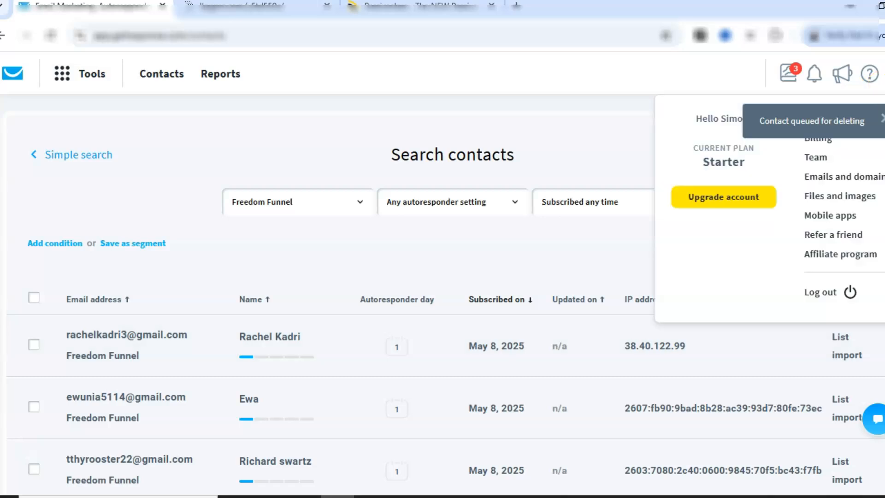
click(817, 295)
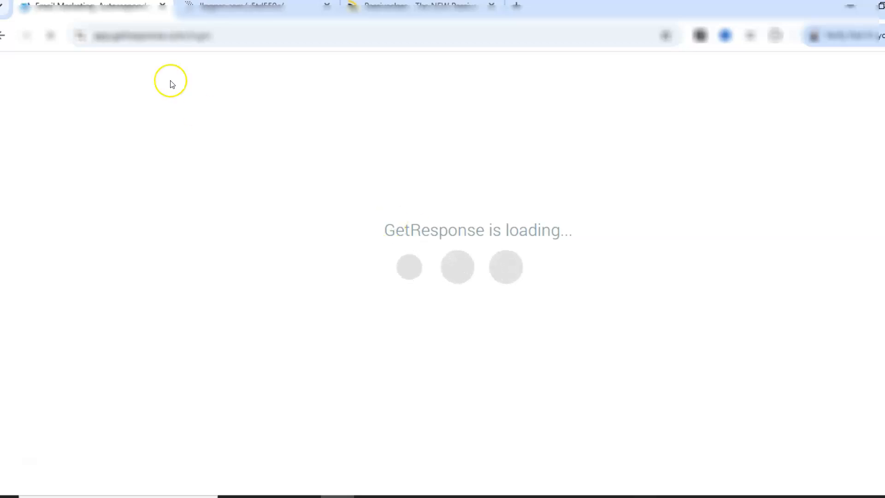
click(163, 7)
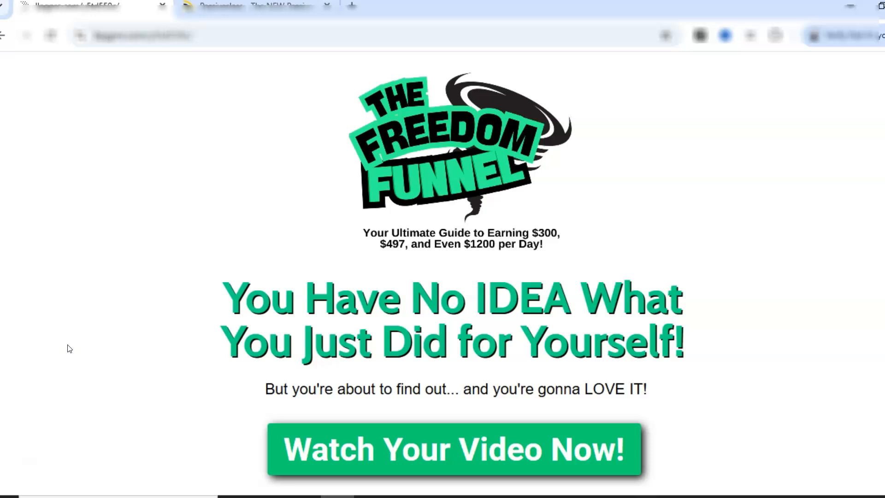
click(302, 495)
key(BackSpace)
key(BackSpace)
key(BackSpace)
key(BackSpace)
key(BackSpace)
key(BackSpace)
key(BackSpace)
key(BackSpace)
key(BackSpace)
key(BackSpace)
key(BackSpace)
key(BackSpace)
key(BackSpace)
key(BackSpace)
key(BackSpace)
key(BackSpace)
key(BackSpace)
key(BackSpace)
key(BackSpace)
key(BackSpace)
key(BackSpace)
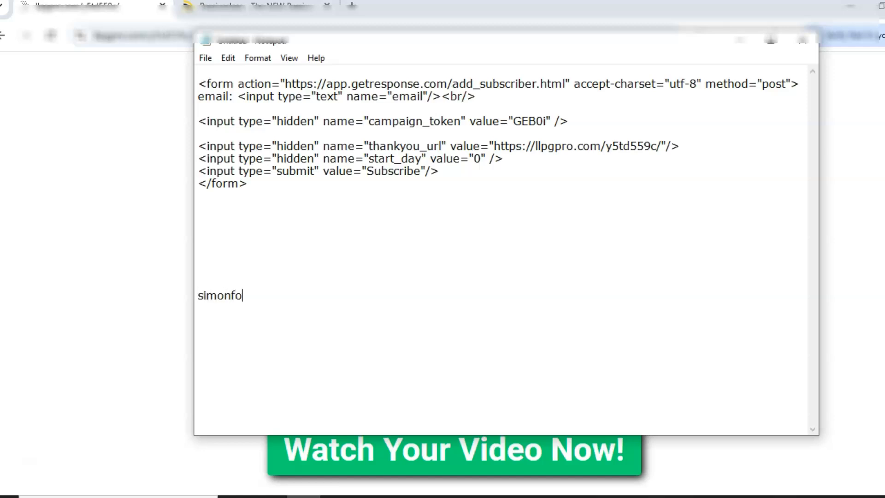
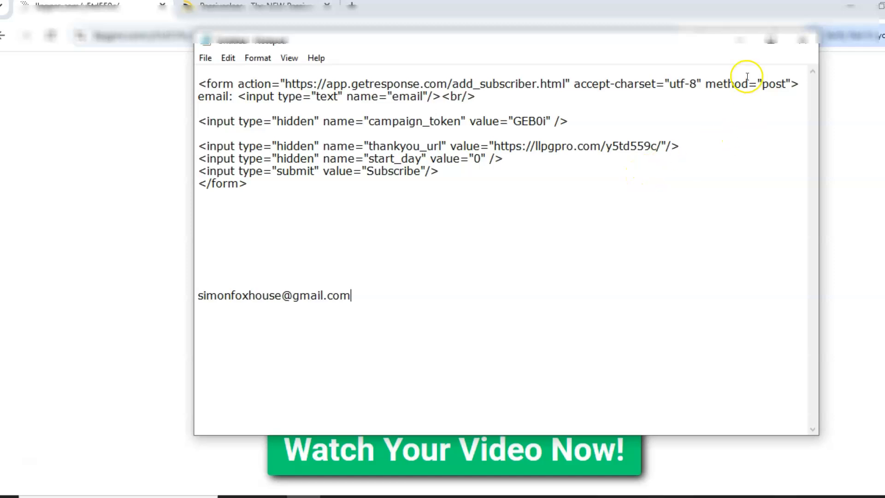
click(802, 46)
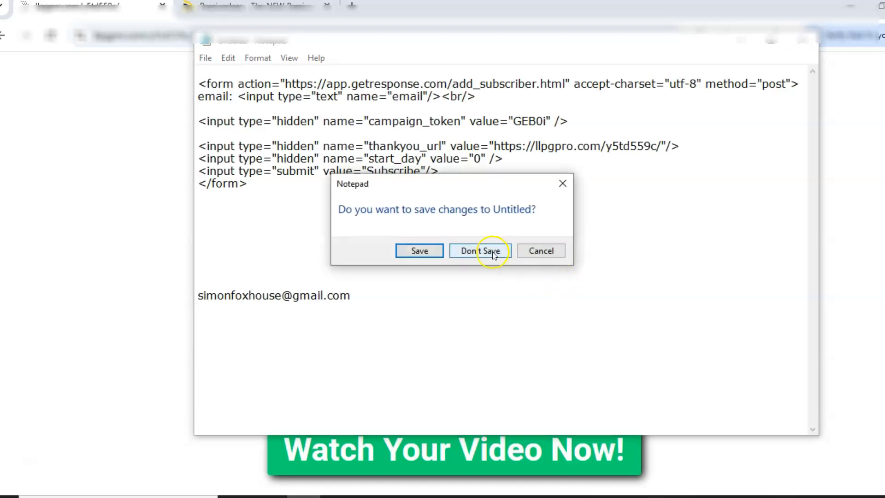
click(480, 250)
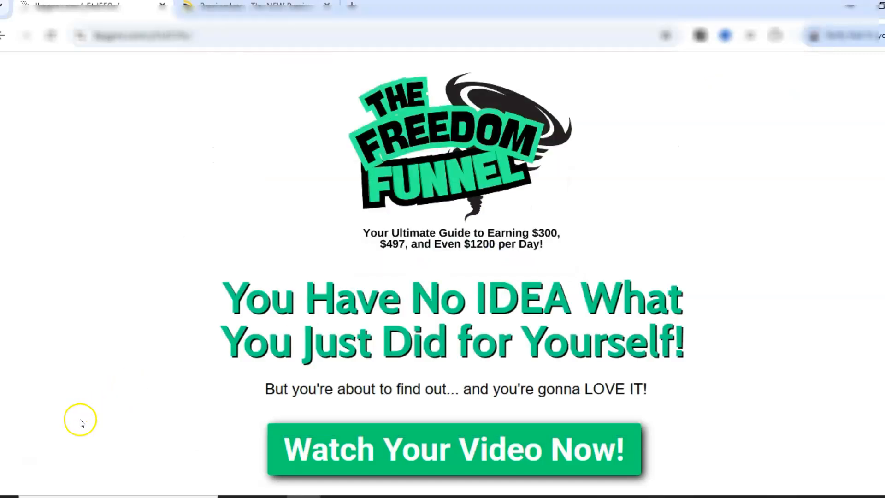